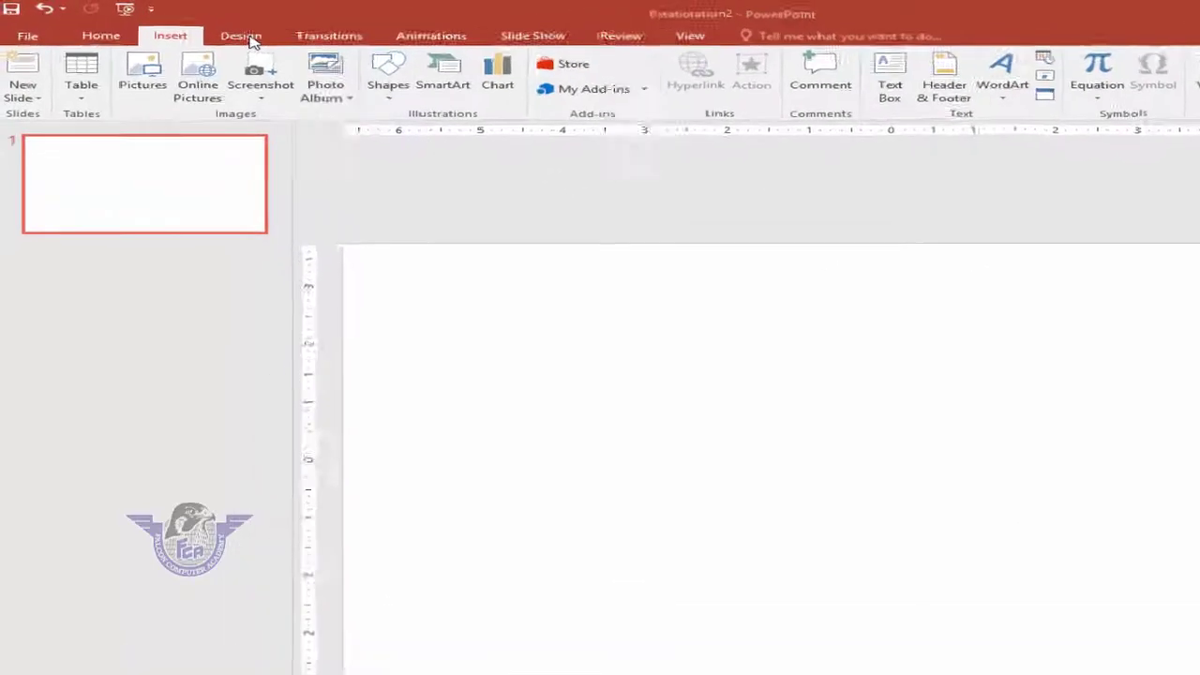
- Apply the dark teal gradient theme with the red top-right accent from the Design themes gallery
{"action": "left_click", "coordinate": [199, 30]}
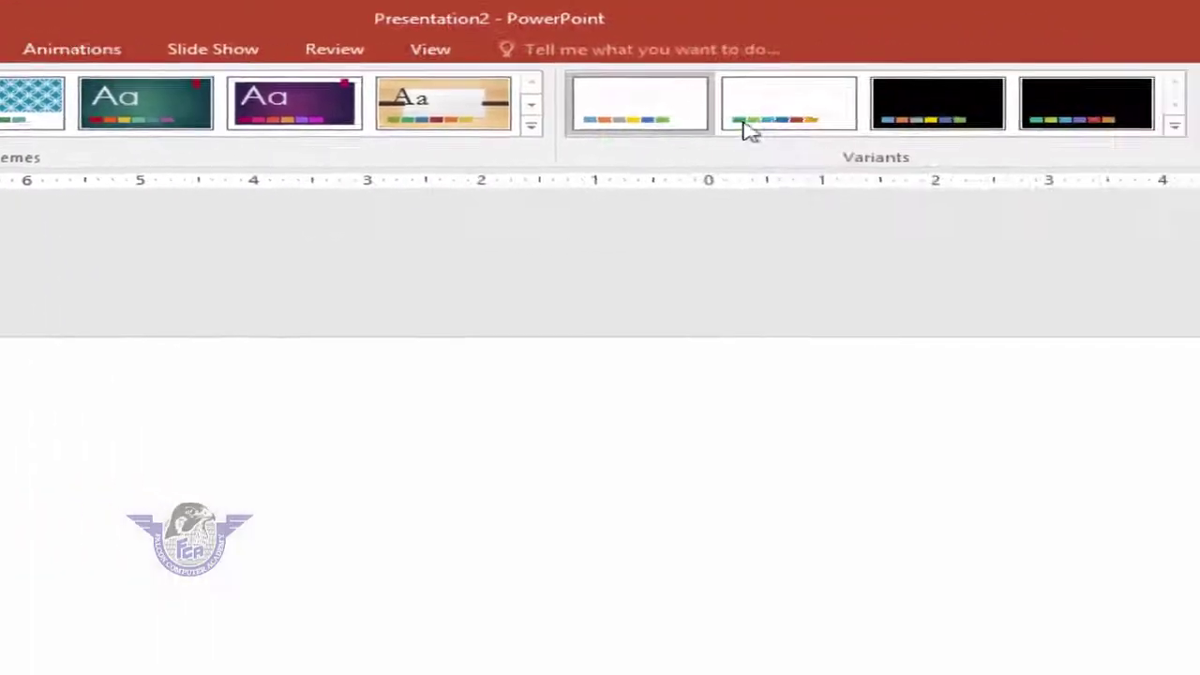
{"action": "left_click", "coordinate": [859, 131]}
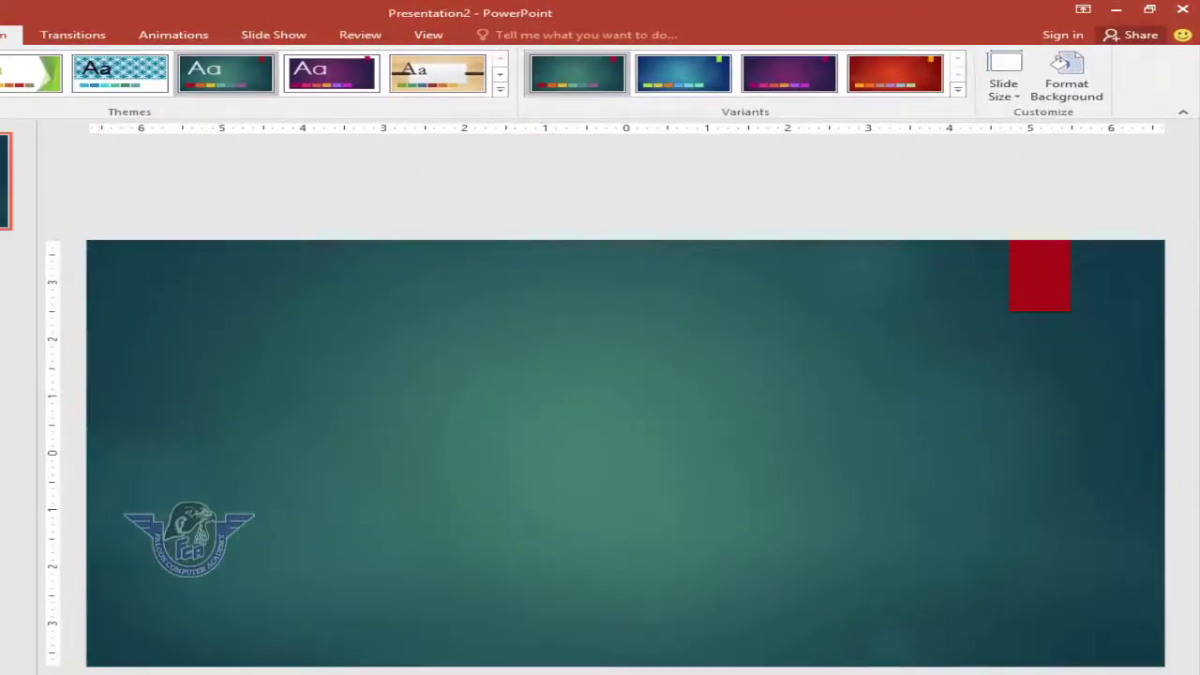
{"action": "key", "text": "alt+n"}
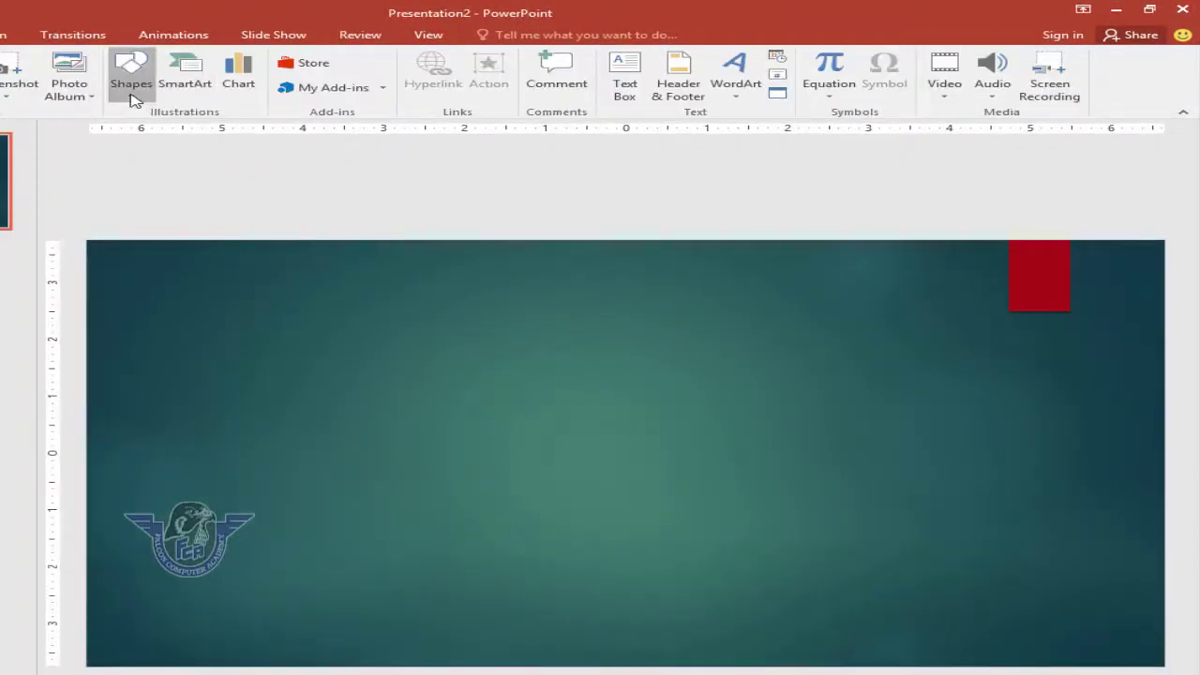
- Draw a small red rectangle at the bottom-left and copy it rightward to make eleven boxes
{"action": "left_click", "coordinate": [133, 75]}
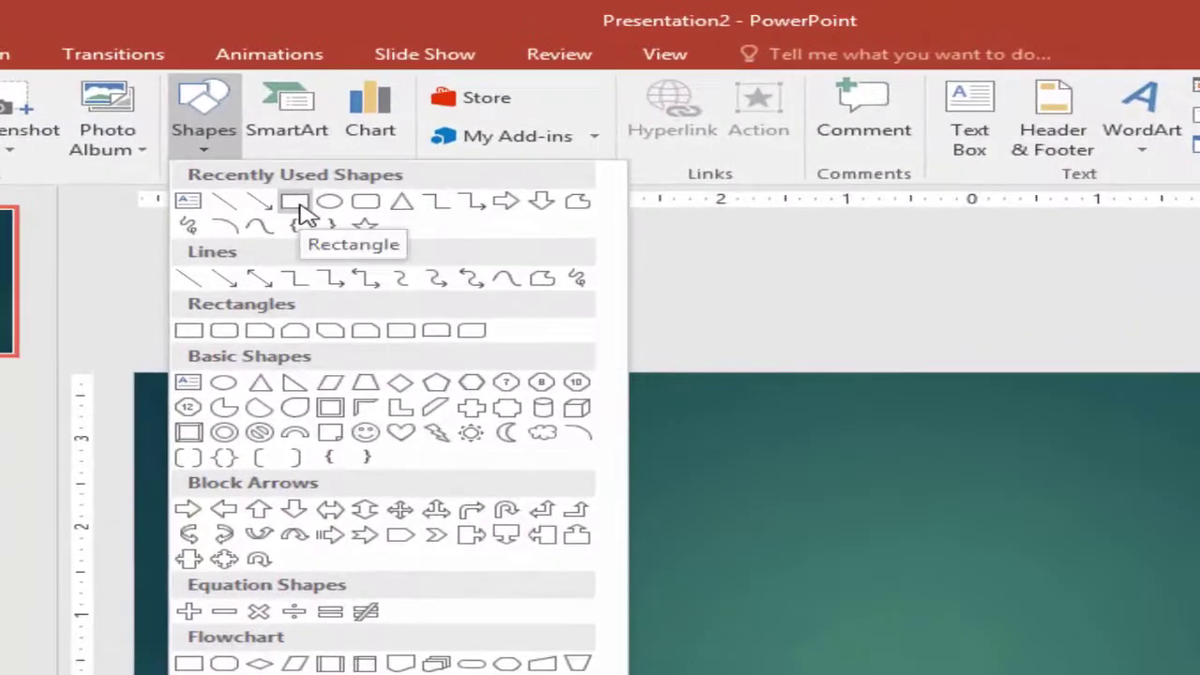
{"action": "left_click", "coordinate": [294, 202]}
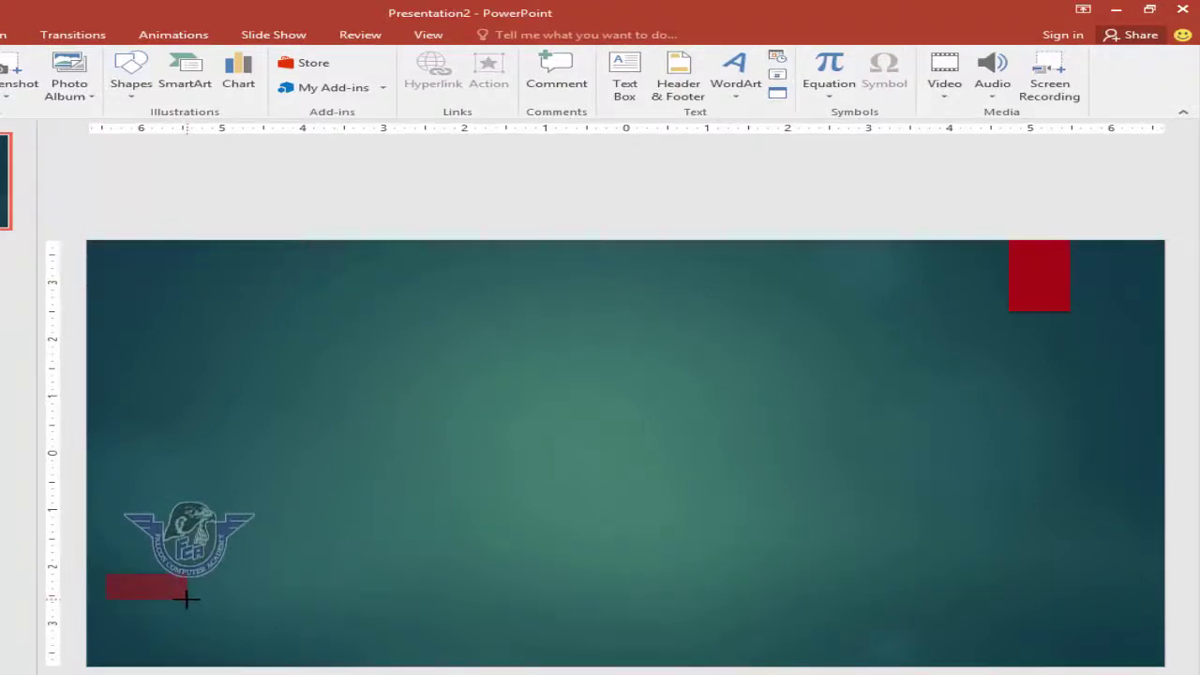
{"action": "left_click_drag", "start_coordinate": [186, 599], "coordinate": [253, 600]}
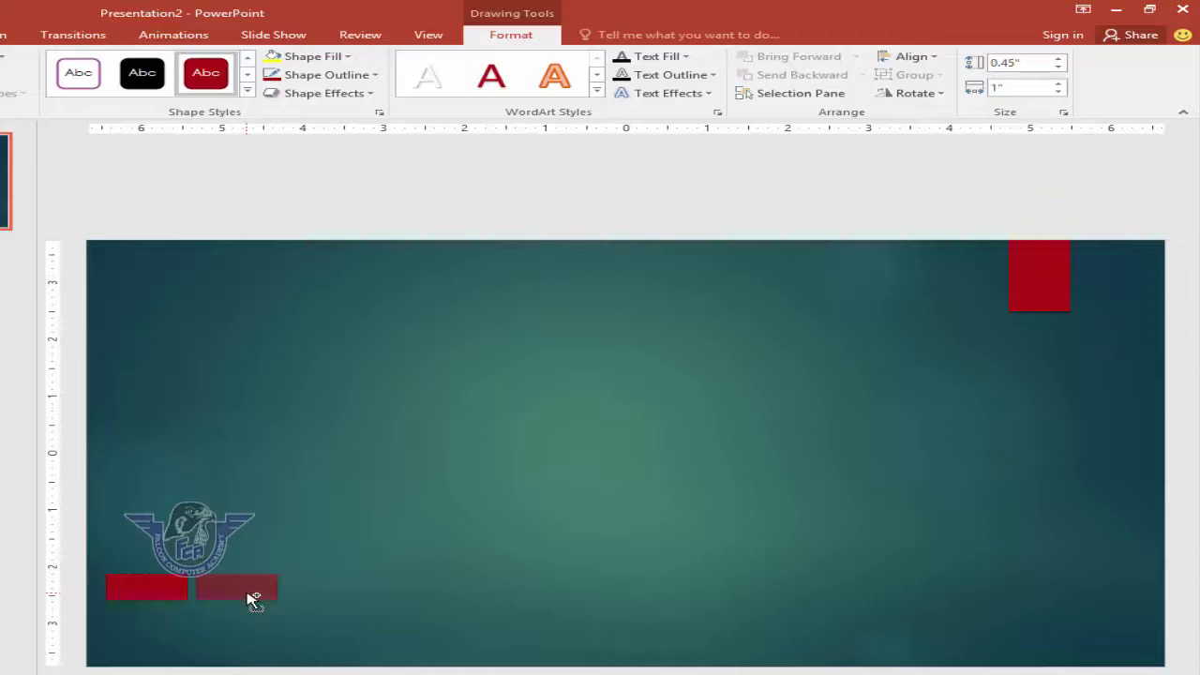
{"action": "left_click_drag", "start_coordinate": [252, 601], "coordinate": [321, 591]}
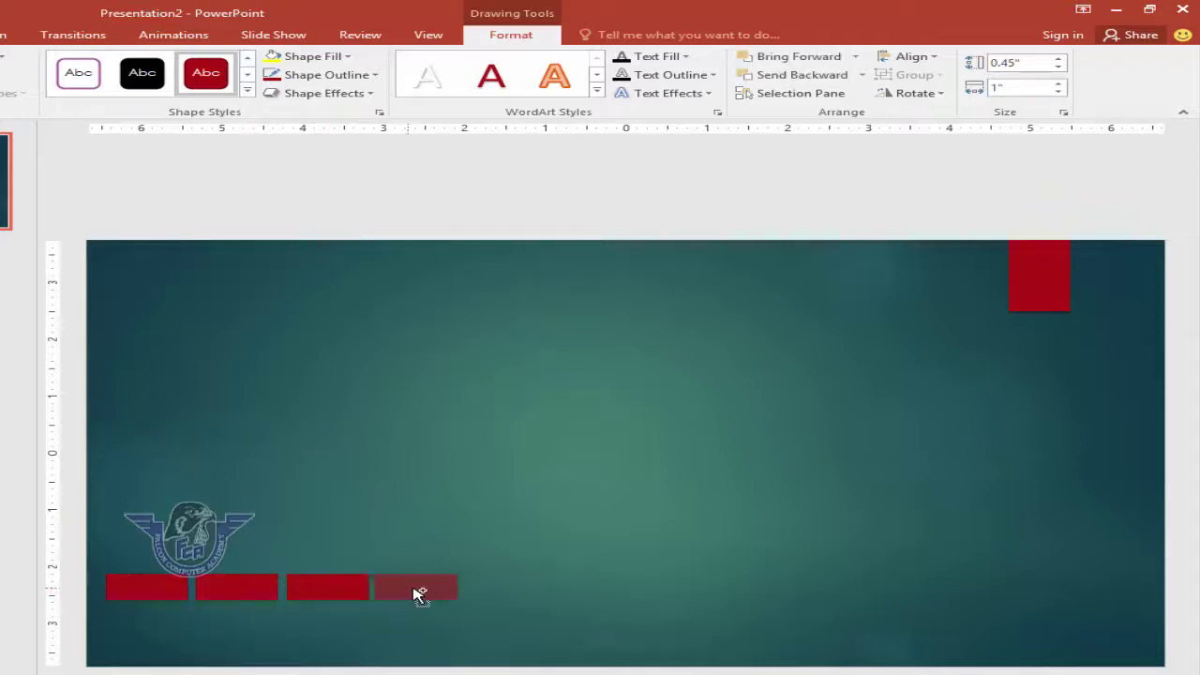
{"action": "left_click_drag", "start_coordinate": [322, 590], "coordinate": [1057, 592]}
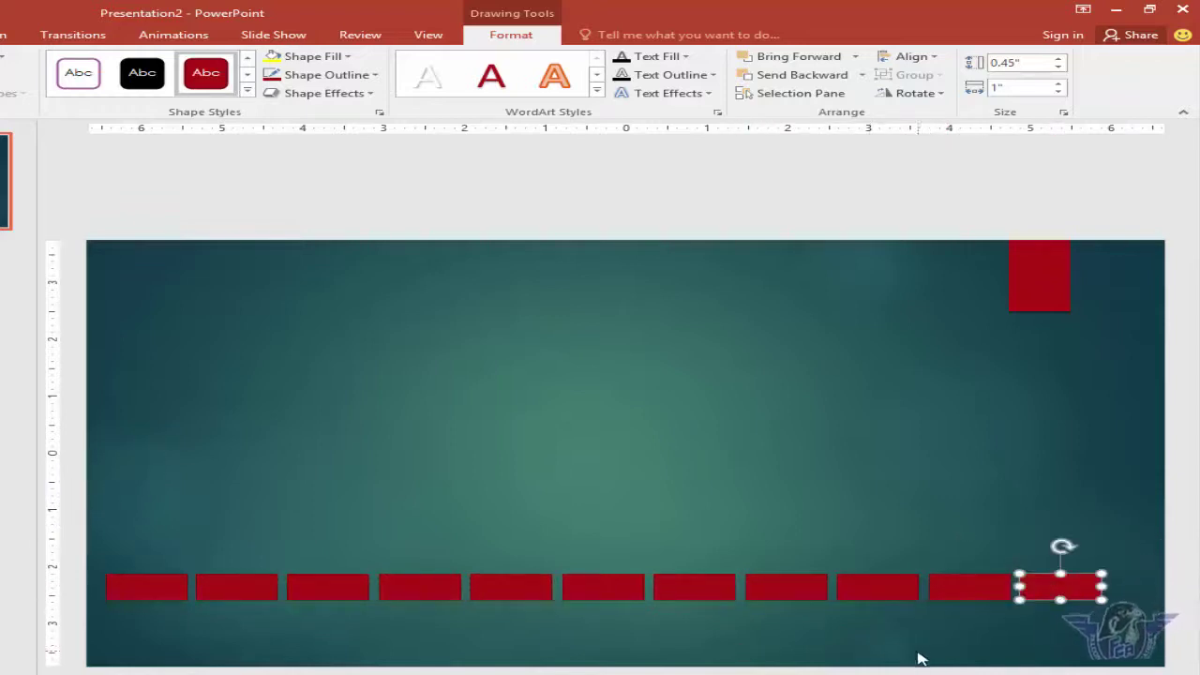
- Select all eleven red rectangles and group them into one row
{"action": "left_click", "coordinate": [978, 593], "text": "shift"}
{"action": "left_click", "coordinate": [891, 592], "text": "shift"}
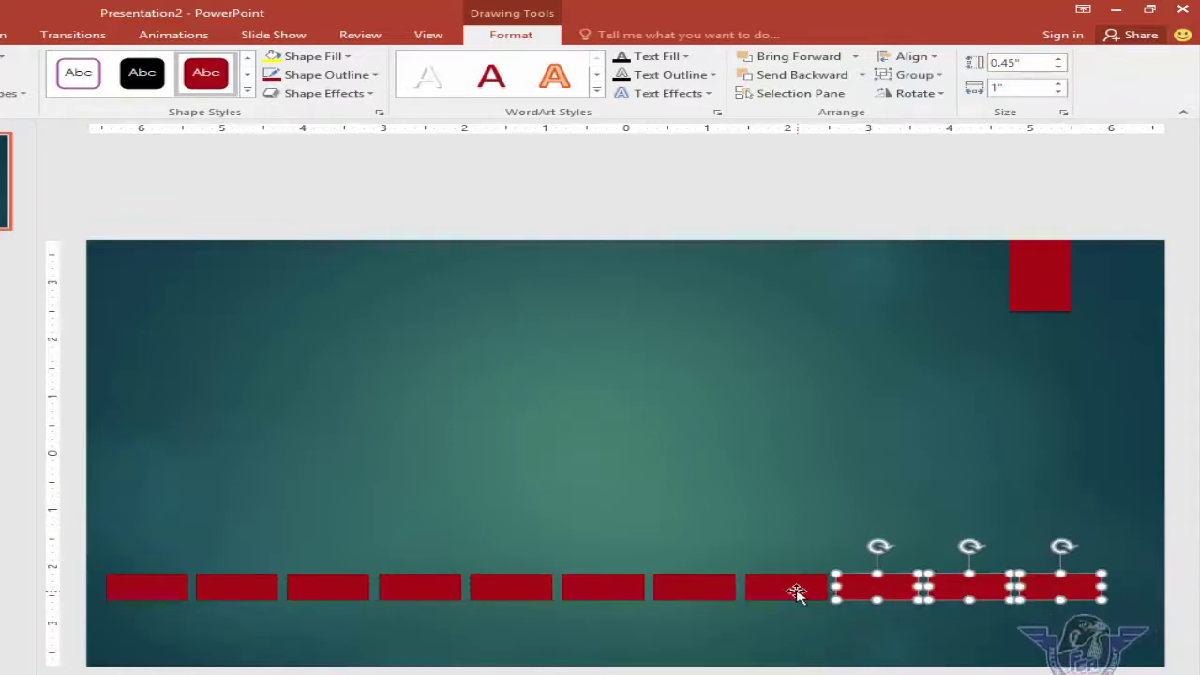
{"action": "left_click", "coordinate": [792, 593], "text": "shift"}
{"action": "left_click", "coordinate": [704, 593], "text": "shift"}
{"action": "left_click", "coordinate": [607, 593], "text": "shift"}
{"action": "left_click", "coordinate": [523, 592], "text": "shift"}
{"action": "left_click", "coordinate": [436, 593], "text": "shift"}
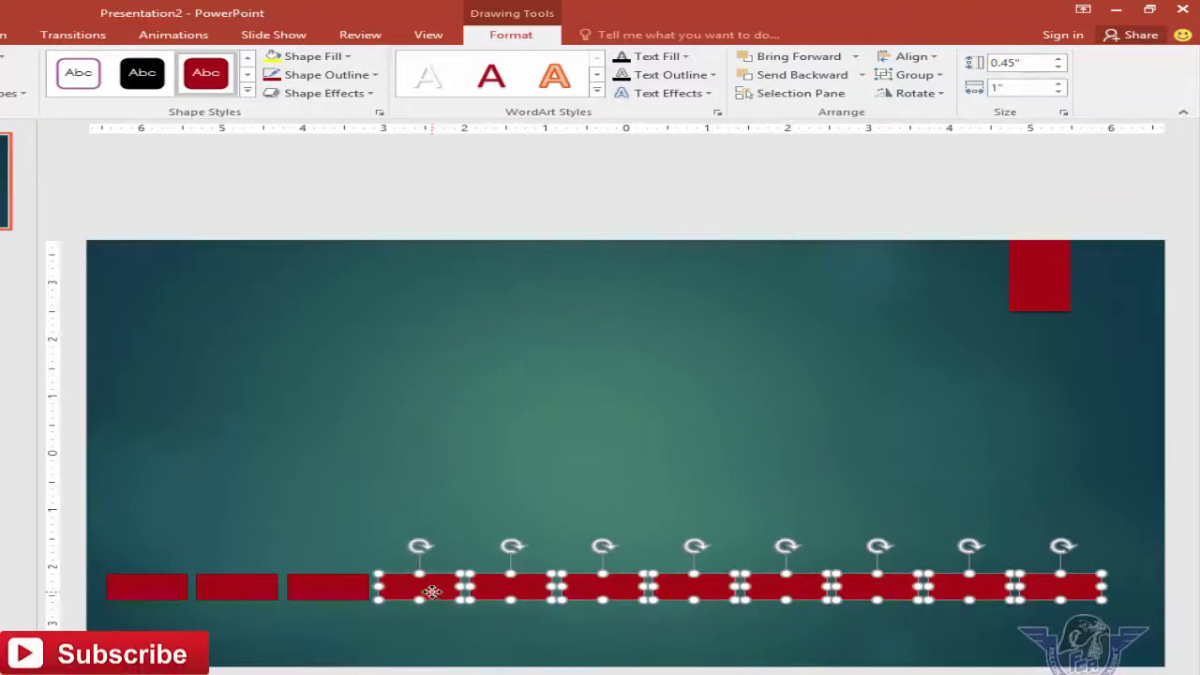
{"action": "left_click", "coordinate": [335, 592], "text": "shift"}
{"action": "left_click", "coordinate": [248, 590], "text": "shift"}
{"action": "left_click", "coordinate": [175, 592], "text": "shift"}
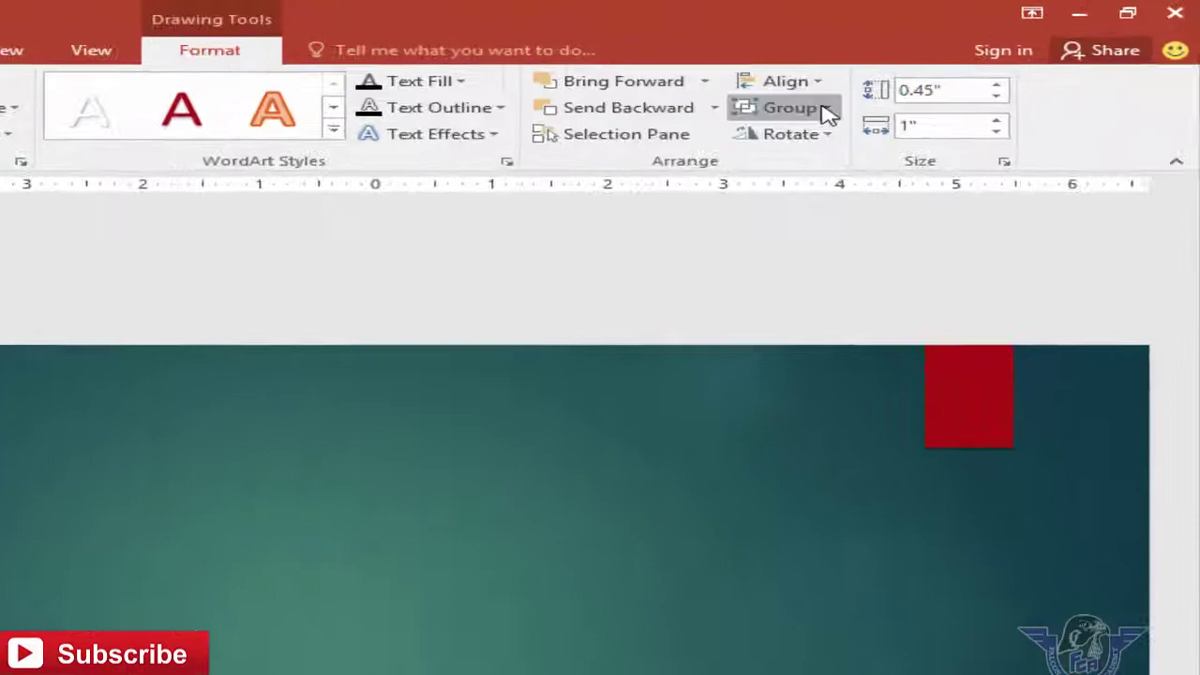
{"action": "left_click", "coordinate": [939, 75]}
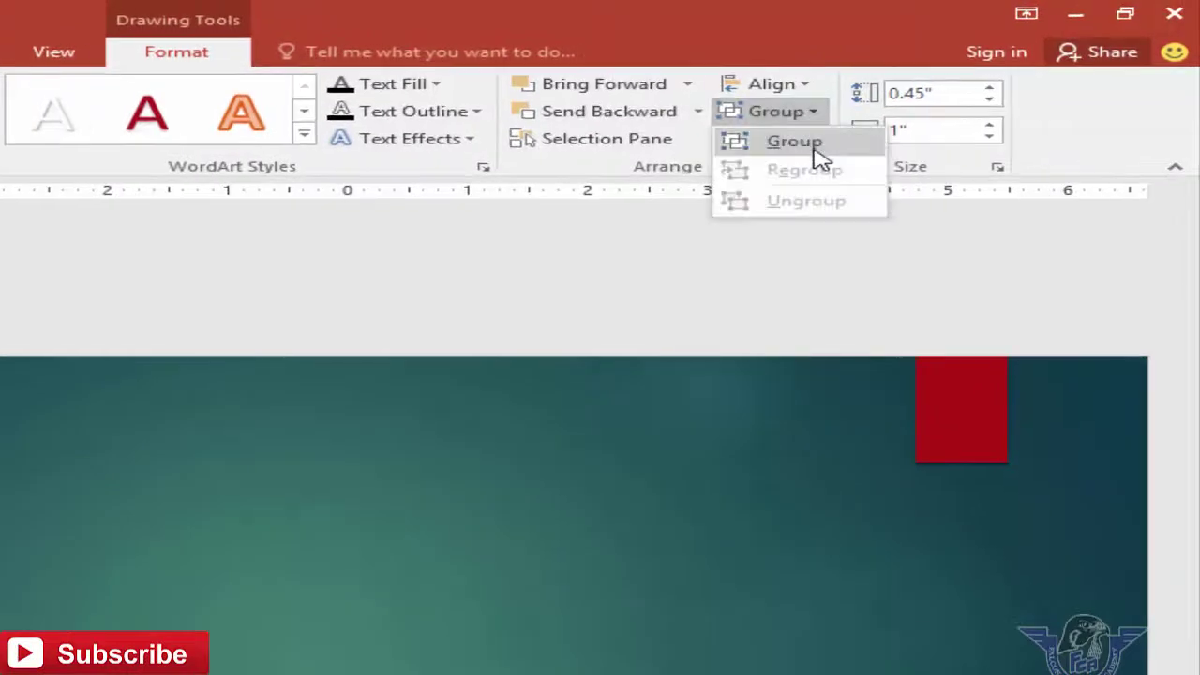
{"action": "left_click", "coordinate": [933, 98]}
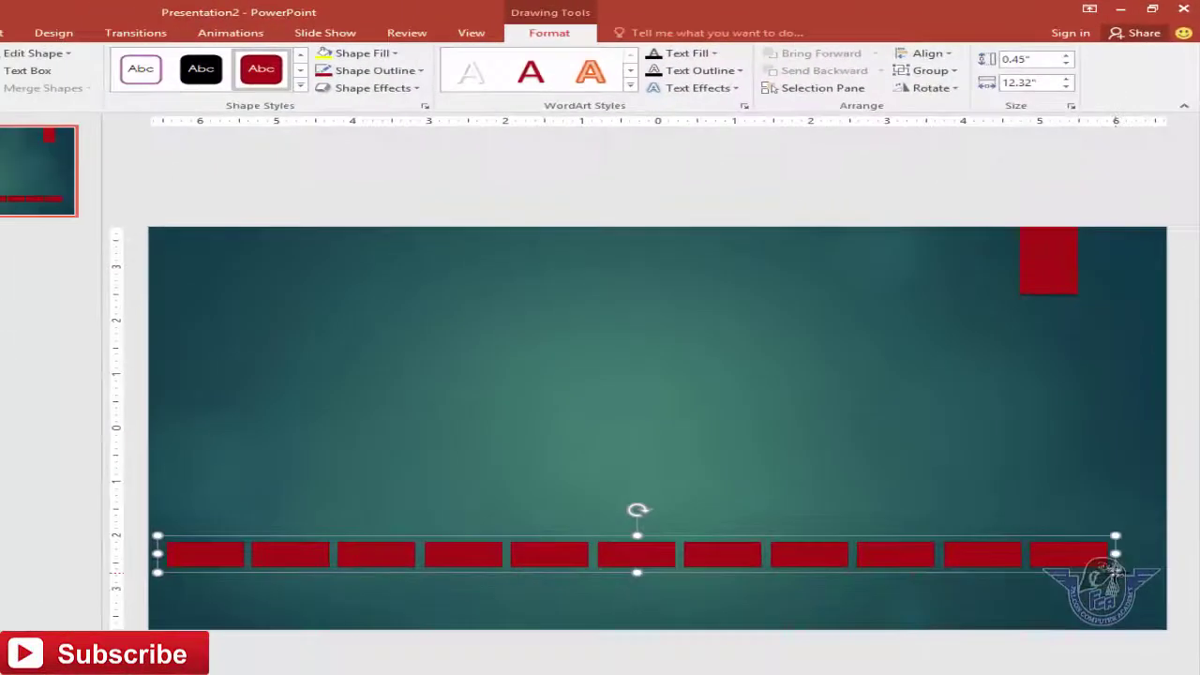
- Stretch the grouped row toward the right edge, centre it horizontally, then ungroup it
{"action": "left_click", "coordinate": [1118, 576]}
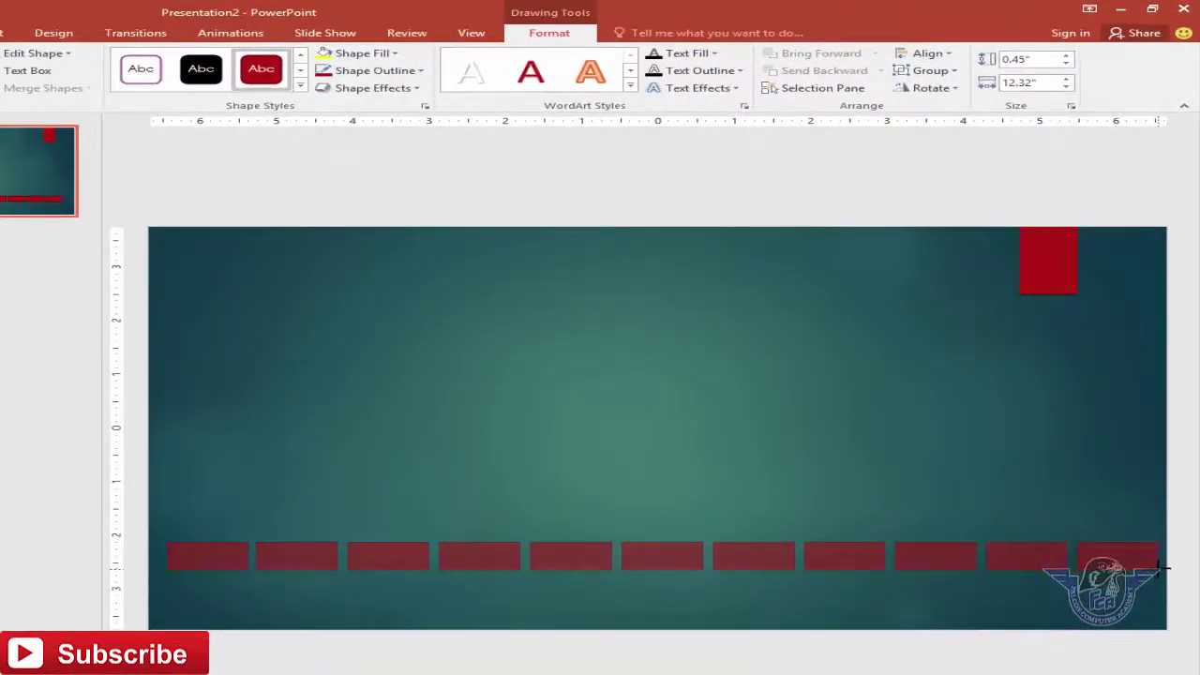
{"action": "left_click_drag", "start_coordinate": [1149, 563], "coordinate": [1152, 568]}
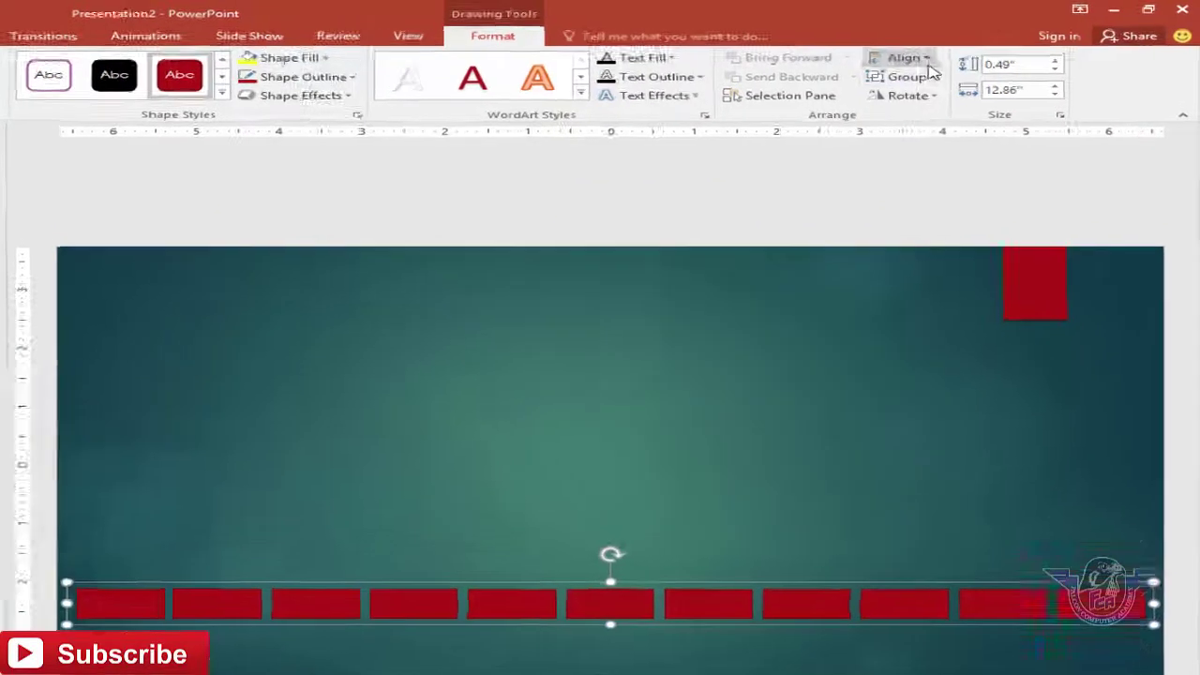
{"action": "left_click", "coordinate": [929, 55]}
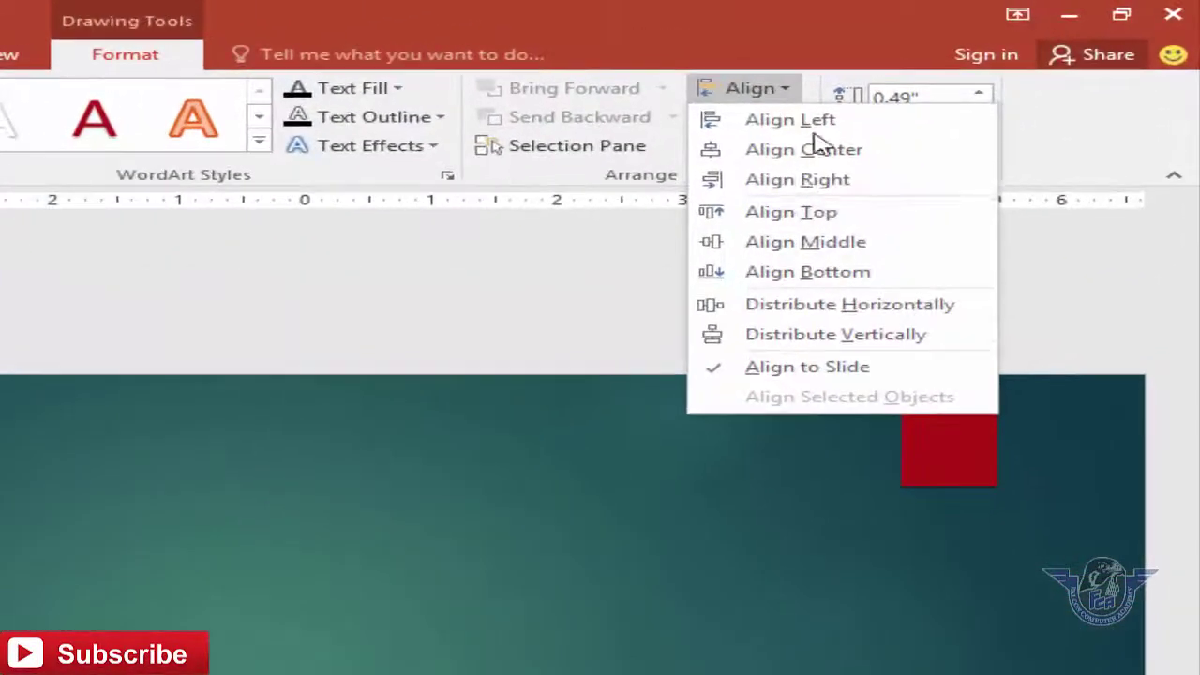
{"action": "left_click", "coordinate": [825, 150]}
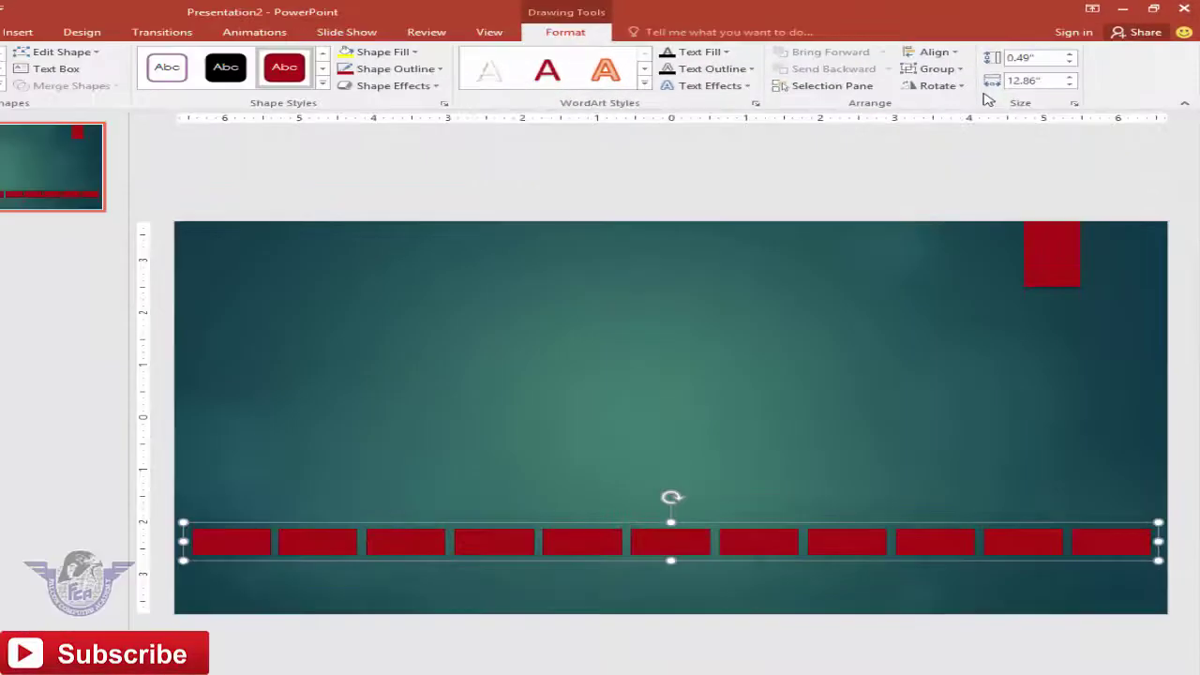
{"action": "left_click", "coordinate": [932, 54]}
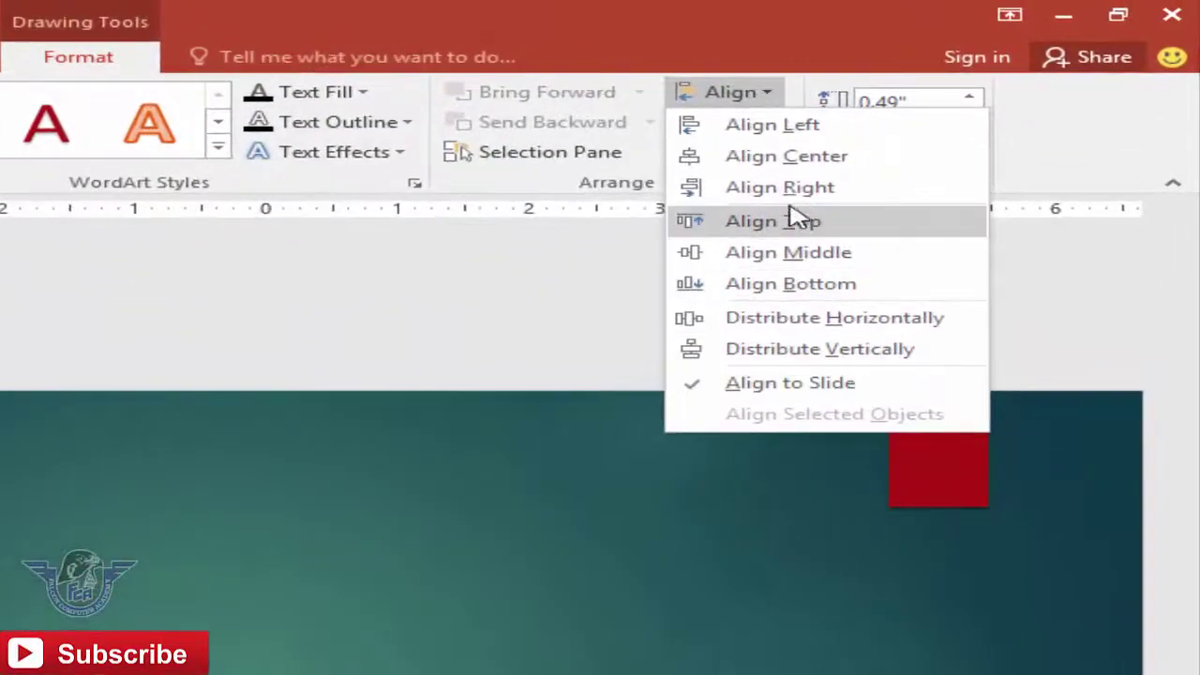
{"action": "left_click", "coordinate": [830, 199]}
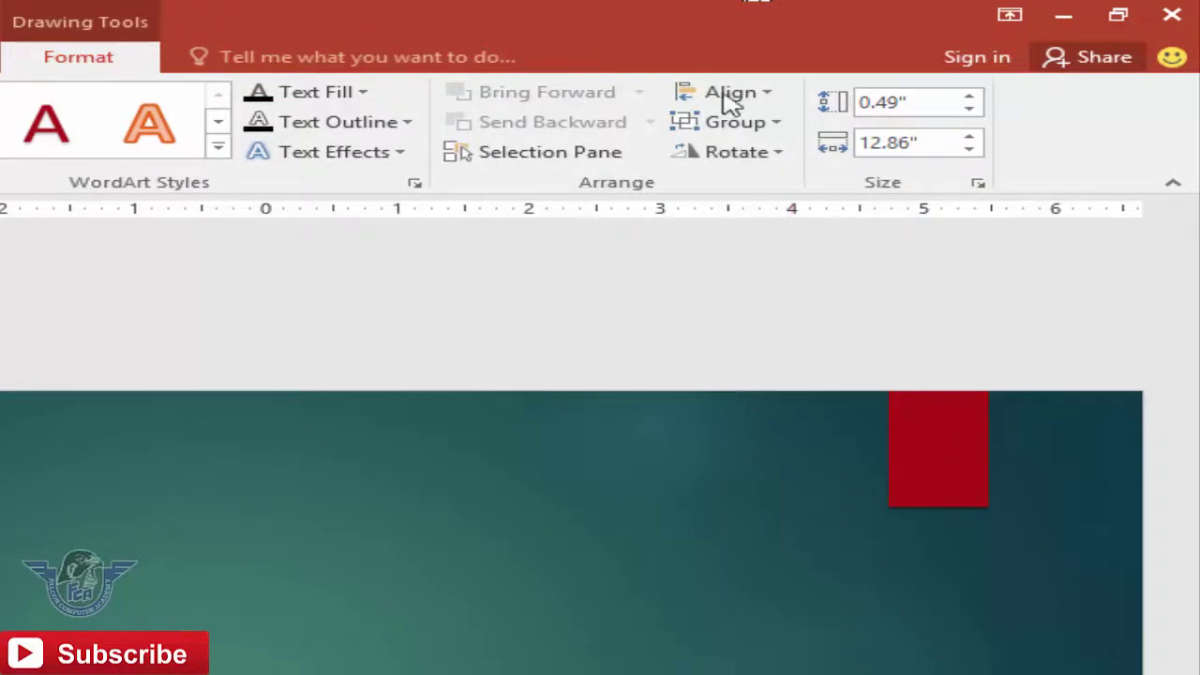
{"action": "left_click", "coordinate": [786, 125]}
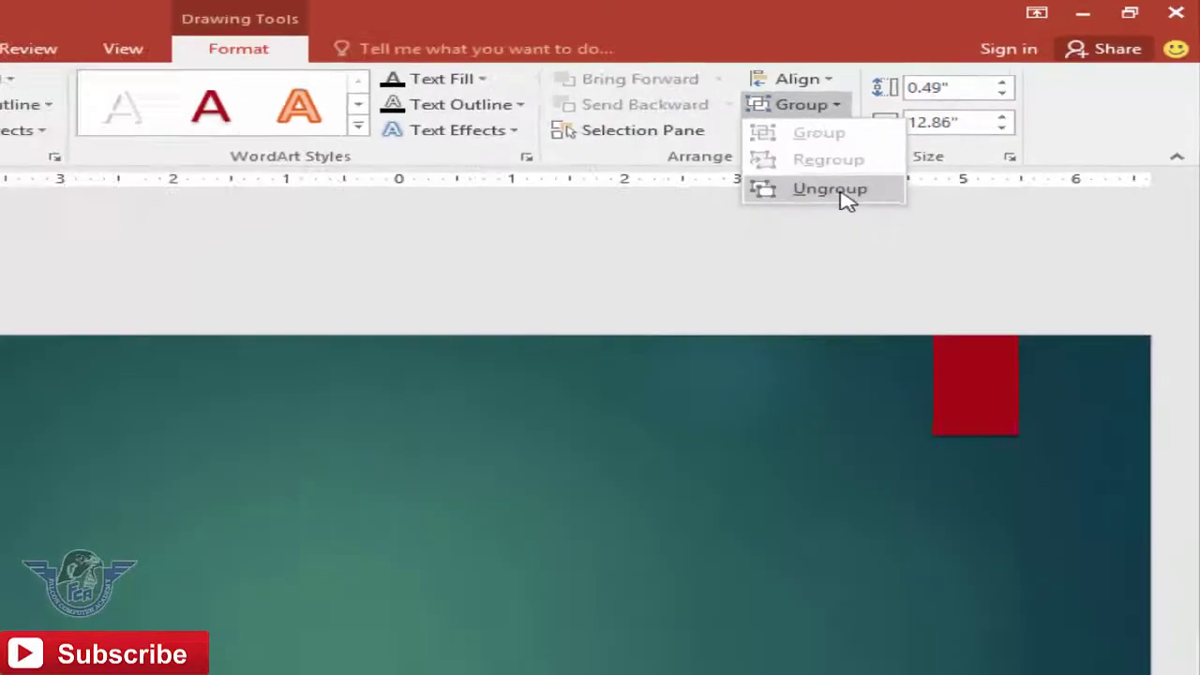
{"action": "left_click", "coordinate": [769, 220]}
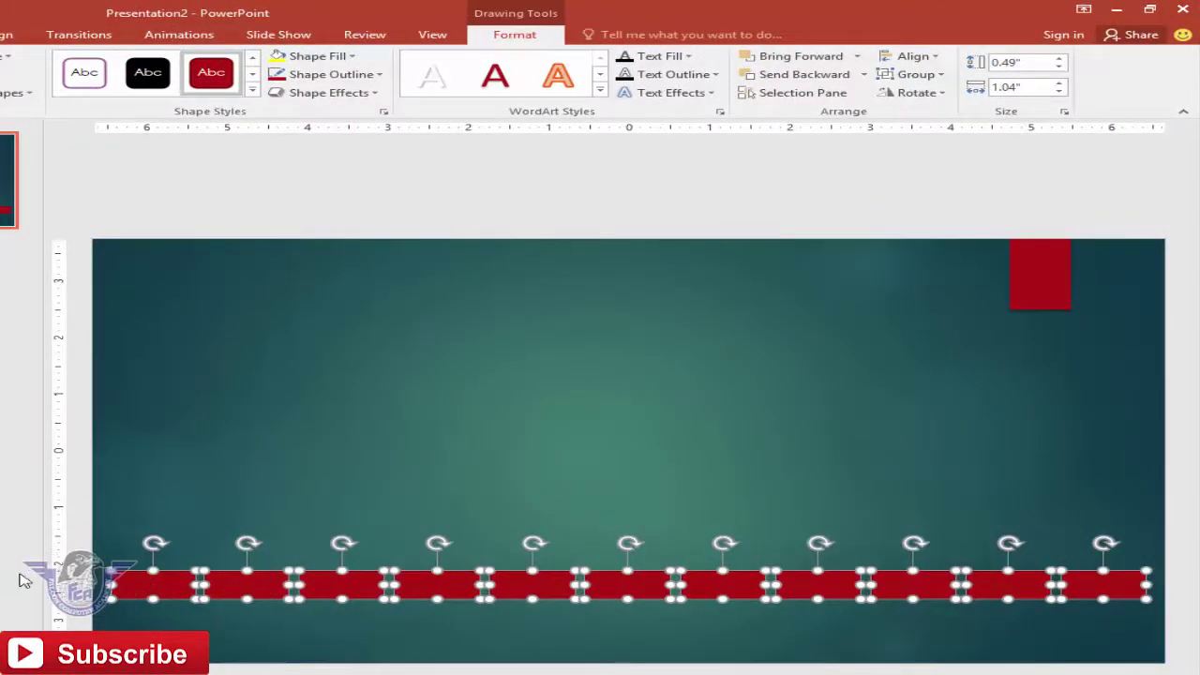
- Type the numbers 1 to 5 into the first five red rectangles
{"action": "left_click", "coordinate": [25, 580]}
{"action": "left_click", "coordinate": [134, 581]}
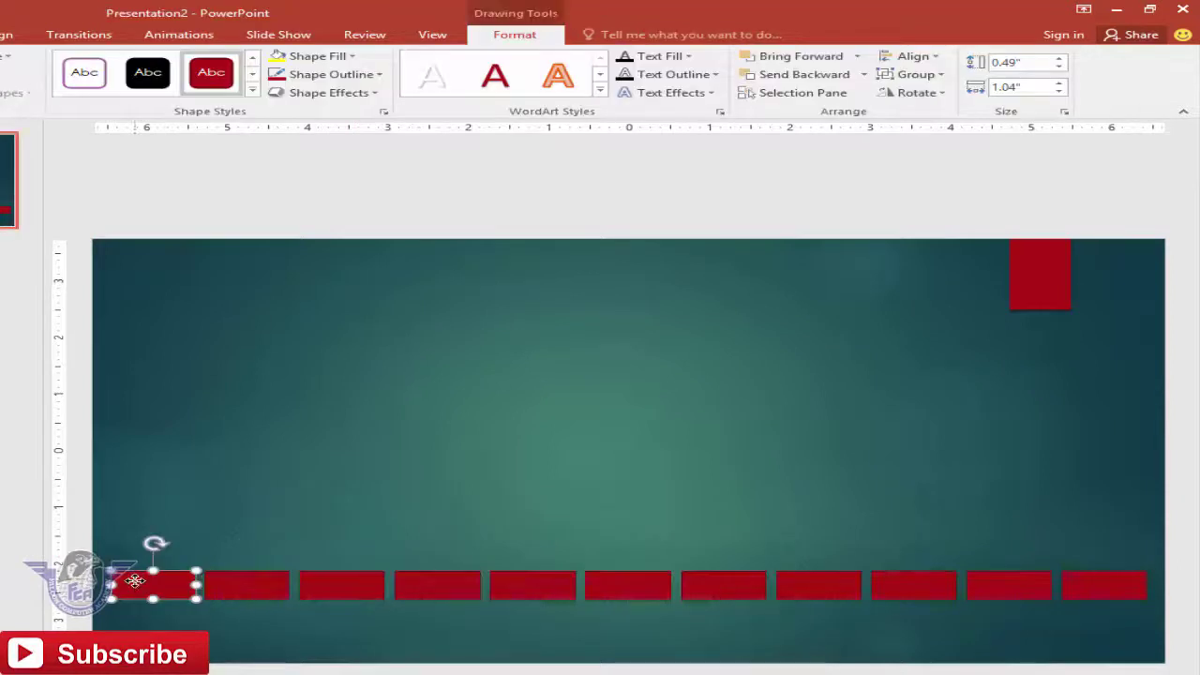
{"action": "type", "text": "1"}
{"action": "left_click", "coordinate": [244, 591]}
{"action": "type", "text": "2"}
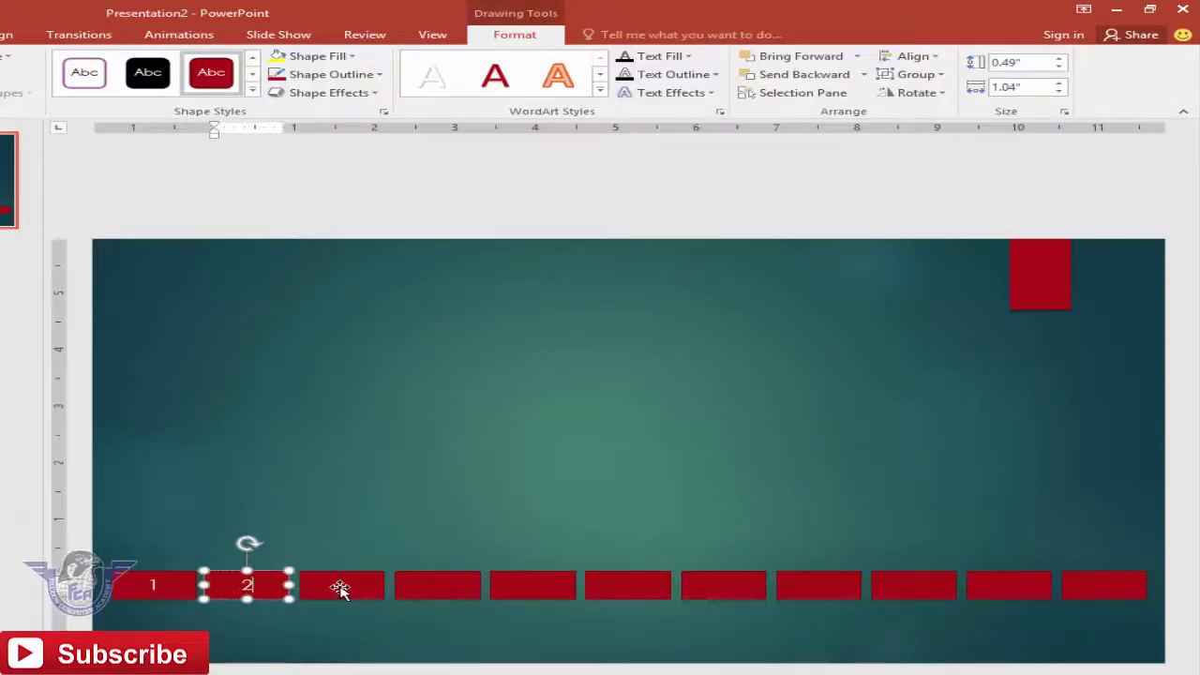
{"action": "left_click", "coordinate": [341, 585]}
{"action": "type", "text": "3"}
{"action": "left_click", "coordinate": [426, 584]}
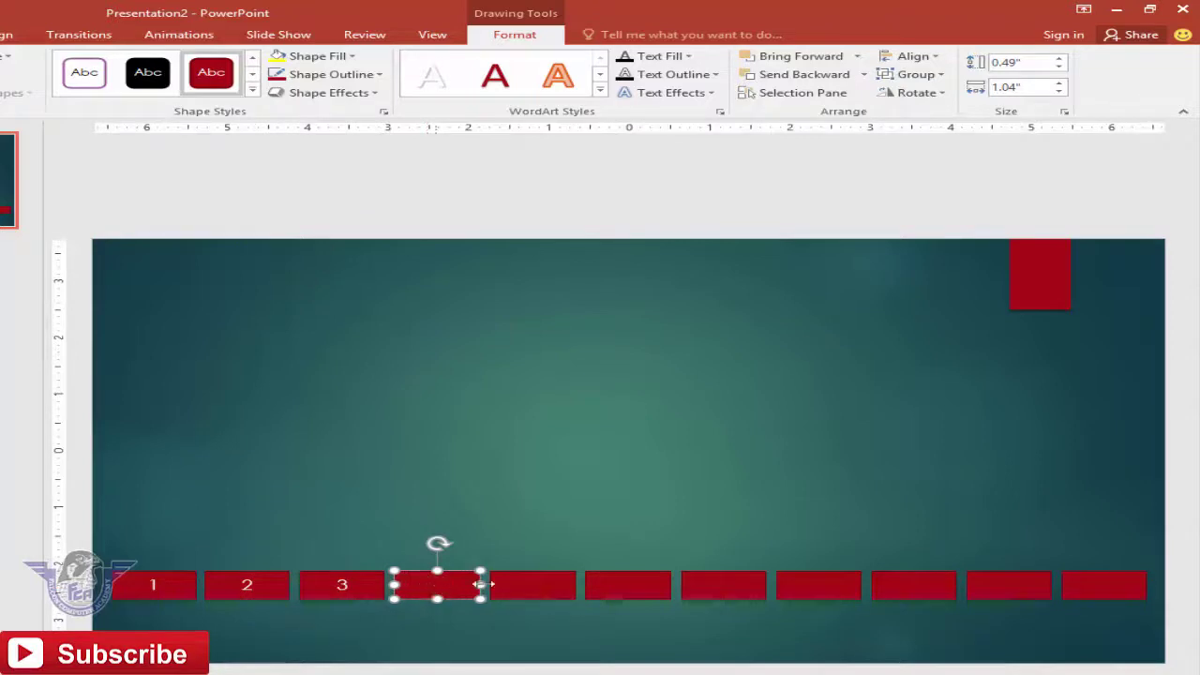
{"action": "type", "text": "4"}
{"action": "left_click", "coordinate": [537, 586]}
{"action": "type", "text": "5"}
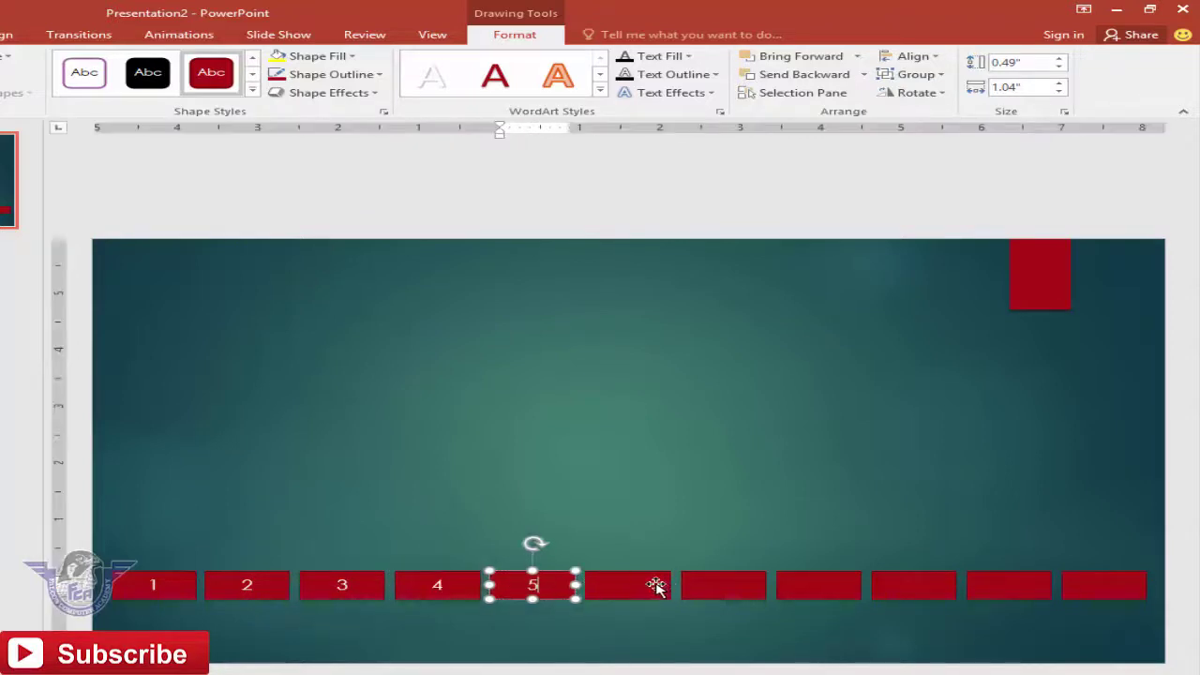
- Number boxes six to ten as 6–10, delete the spare eleventh box, and select all ten
{"action": "left_click", "coordinate": [656, 586]}
{"action": "type", "text": "6"}
{"action": "left_click", "coordinate": [724, 586]}
{"action": "type", "text": "7"}
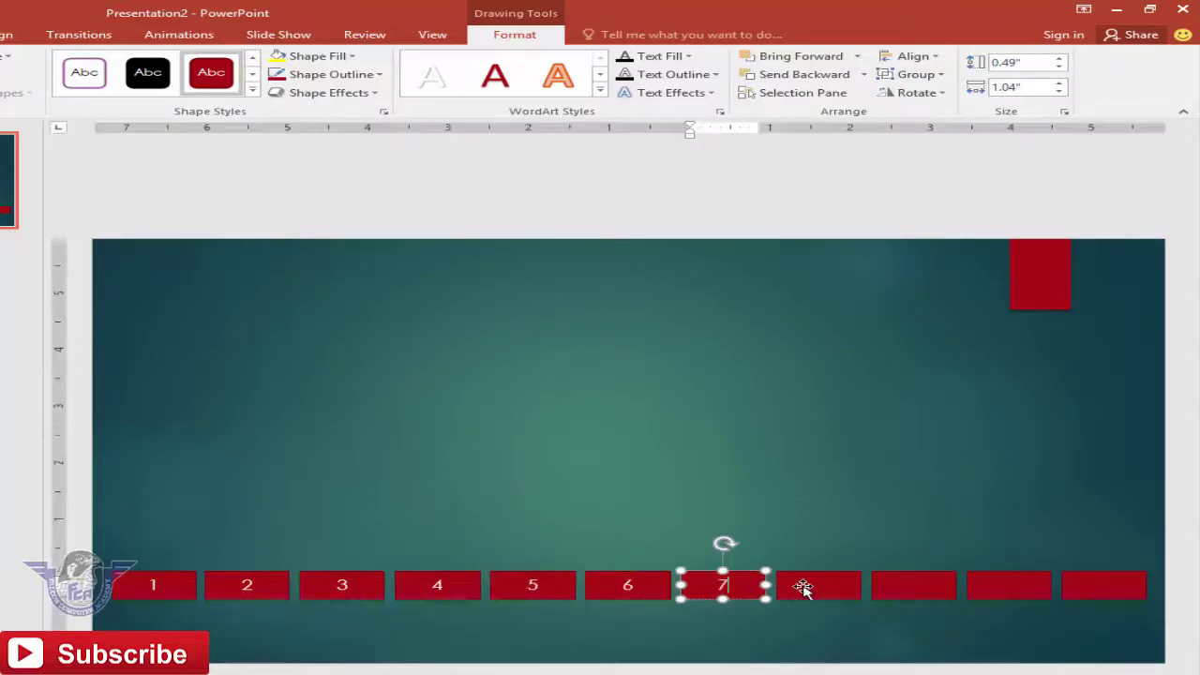
{"action": "left_click", "coordinate": [804, 588]}
{"action": "type", "text": "8"}
{"action": "left_click", "coordinate": [904, 586]}
{"action": "type", "text": "9"}
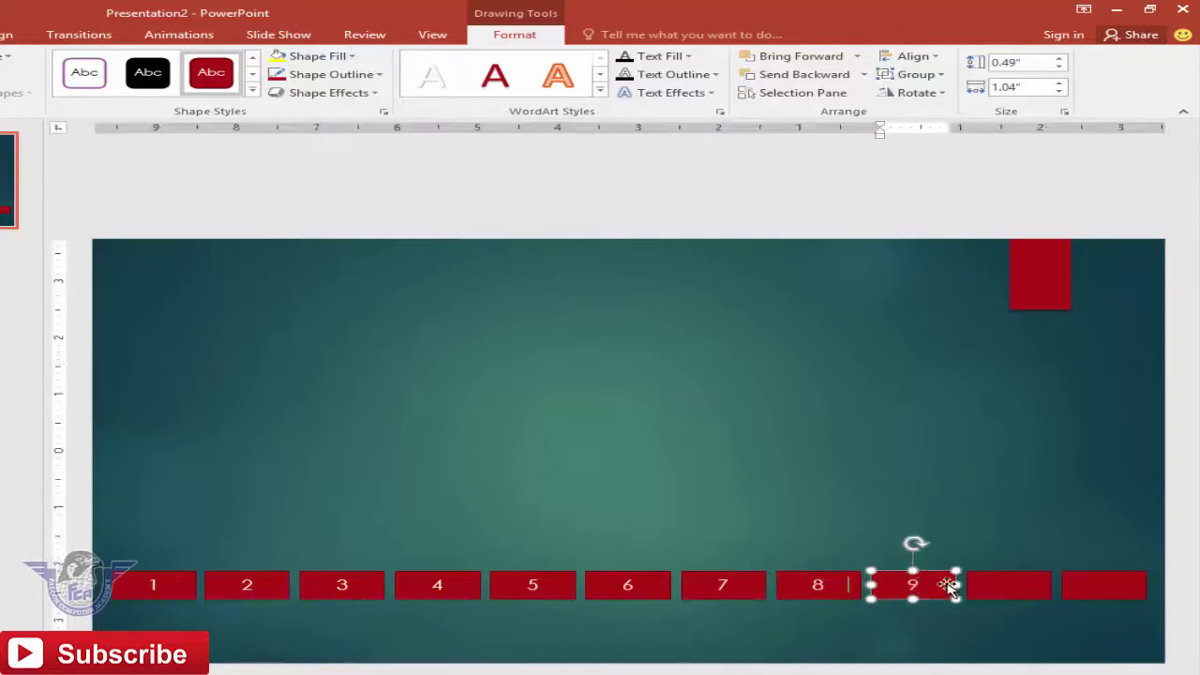
{"action": "left_click", "coordinate": [1011, 587]}
{"action": "type", "text": "10"}
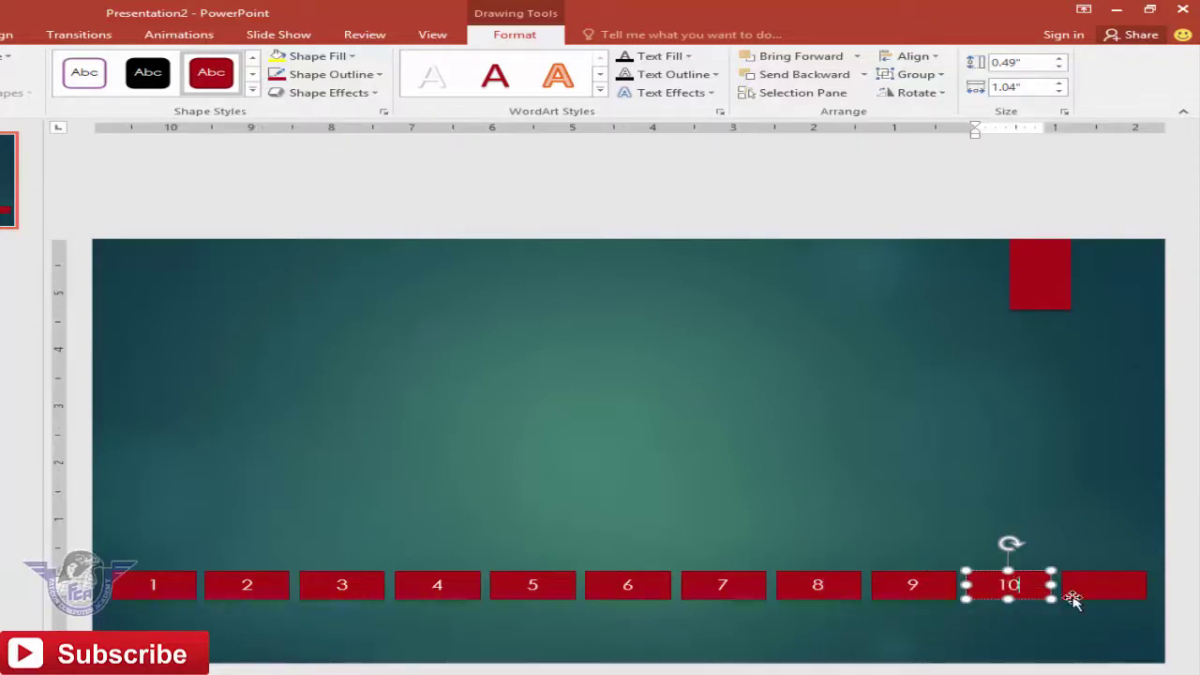
{"action": "left_click", "coordinate": [1098, 594]}
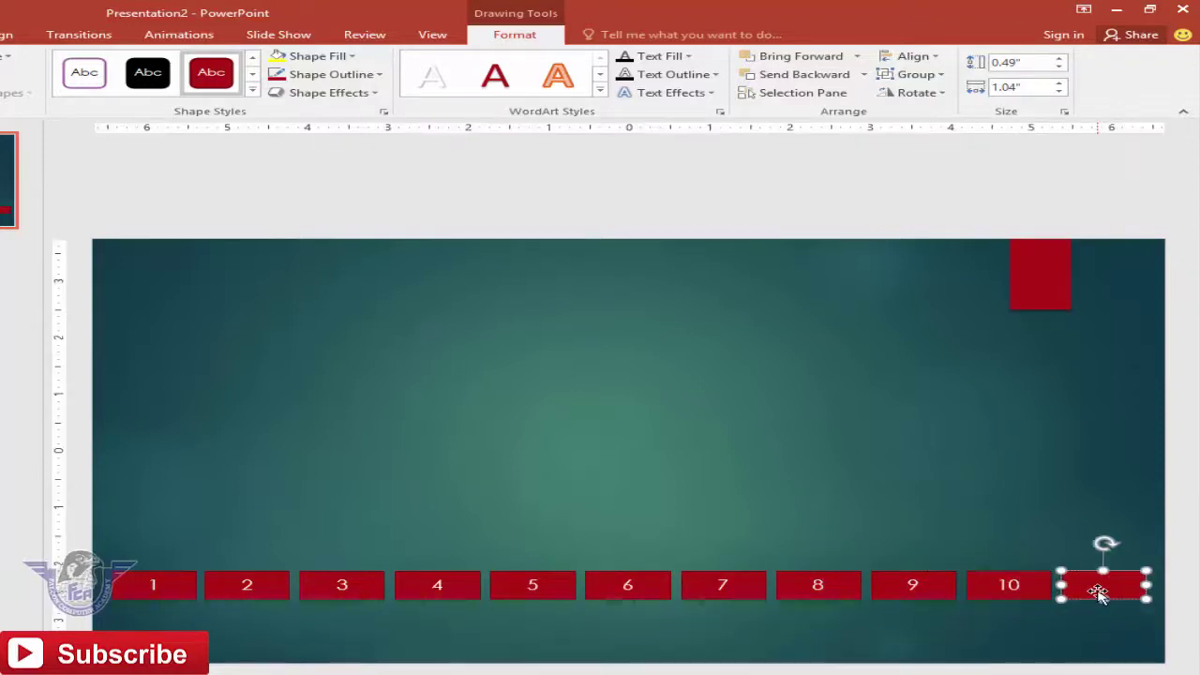
{"action": "key", "text": "Delete"}
{"action": "key", "text": "ctrl+a"}
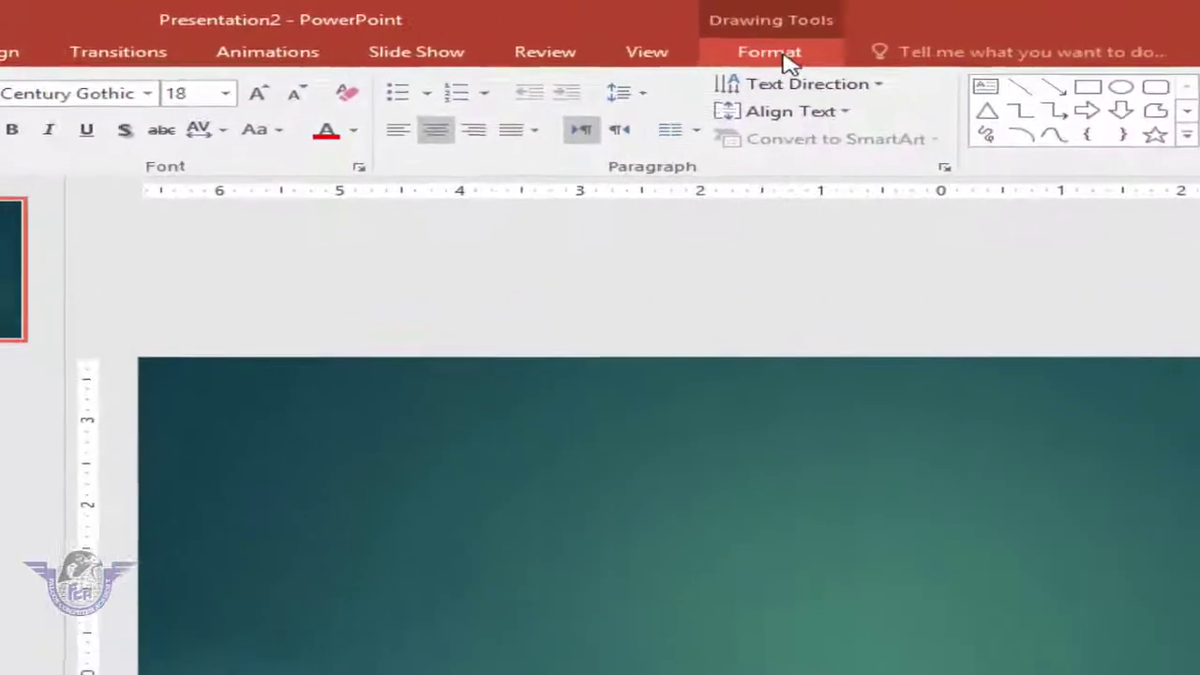
- Group the ten boxes, widen the row to 12.81" aligned right, and duplicate it just below
{"action": "left_click", "coordinate": [515, 35]}
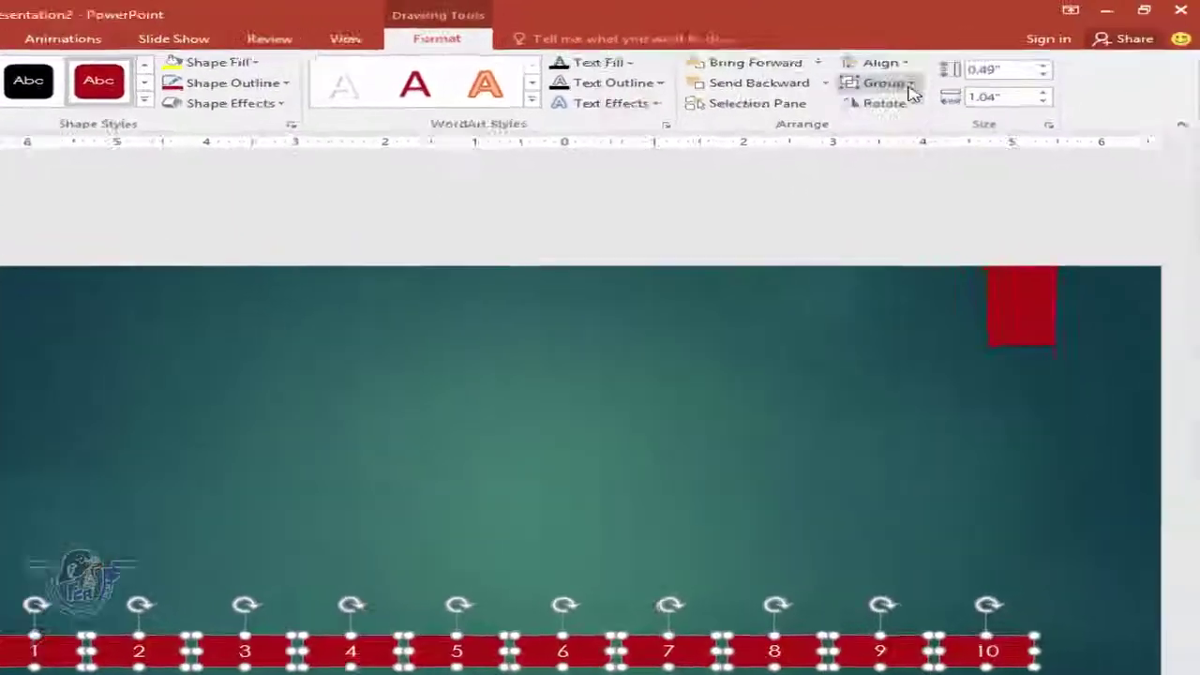
{"action": "left_click", "coordinate": [912, 91]}
{"action": "left_click", "coordinate": [902, 107]}
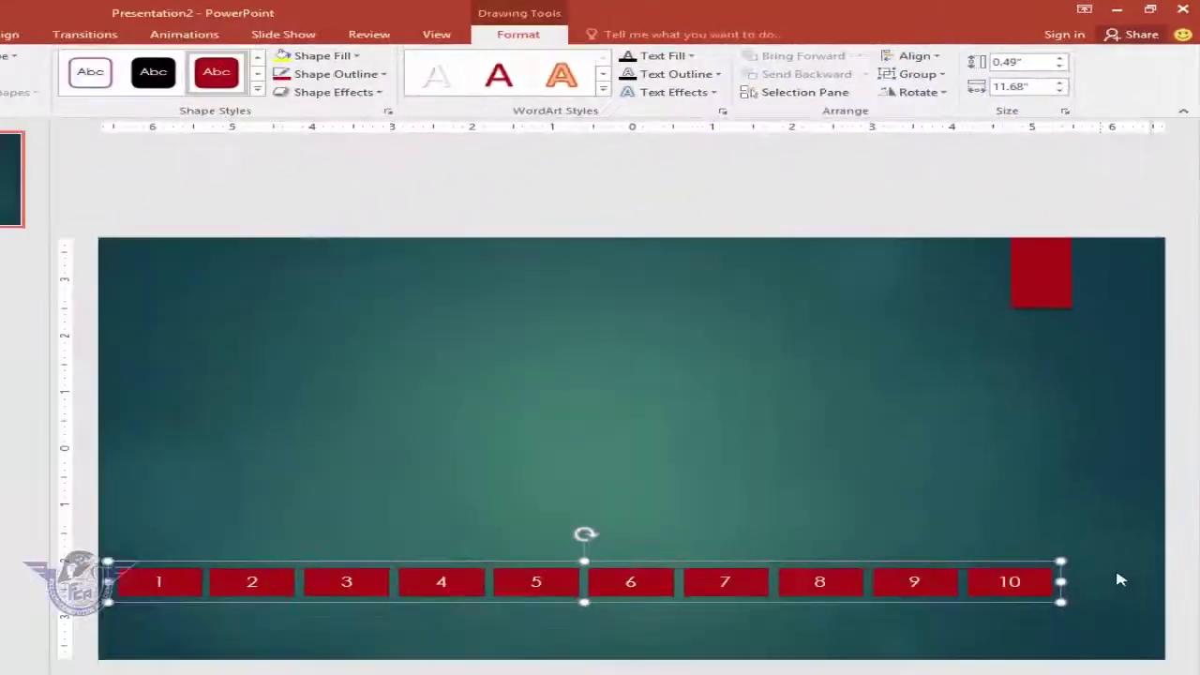
{"action": "left_click_drag", "start_coordinate": [1060, 581], "coordinate": [1141, 604]}
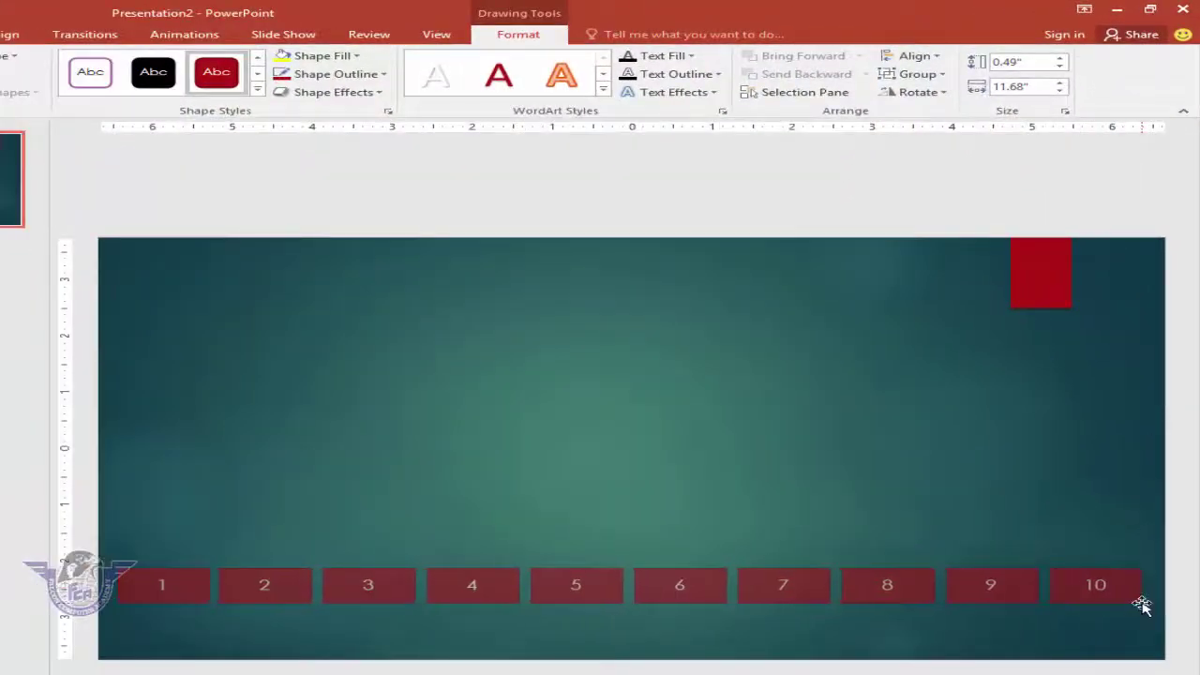
{"action": "left_click", "coordinate": [919, 56]}
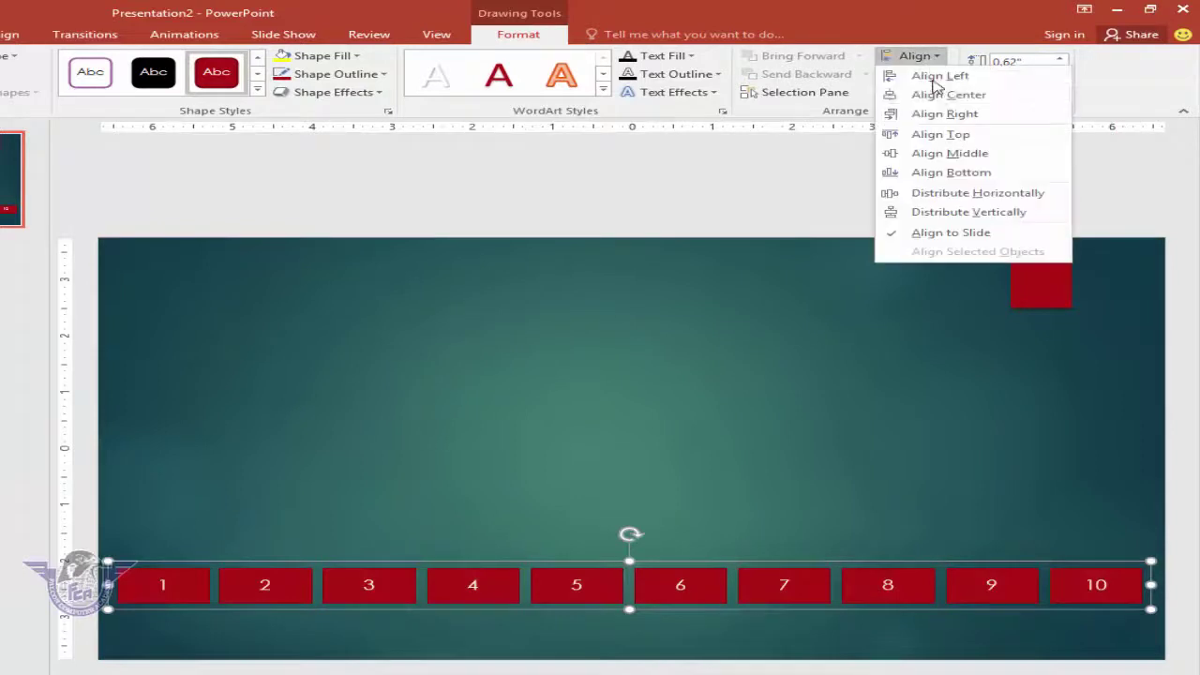
{"action": "left_click", "coordinate": [945, 113]}
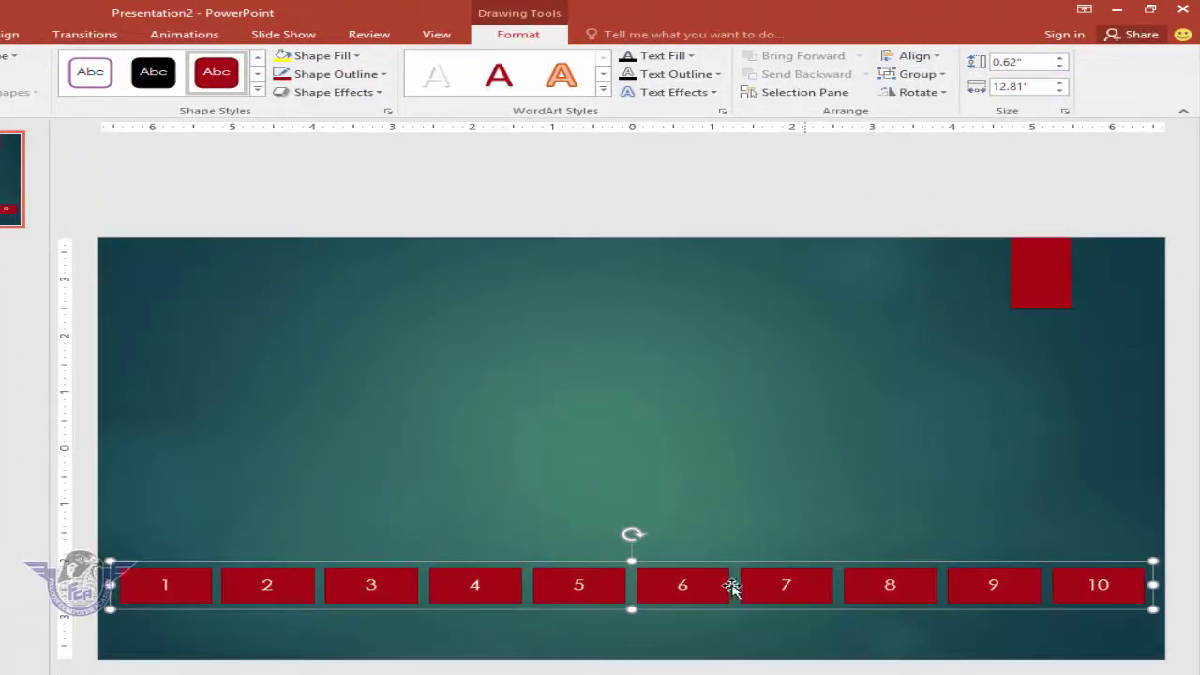
{"action": "left_click_drag", "start_coordinate": [721, 603], "coordinate": [728, 654]}
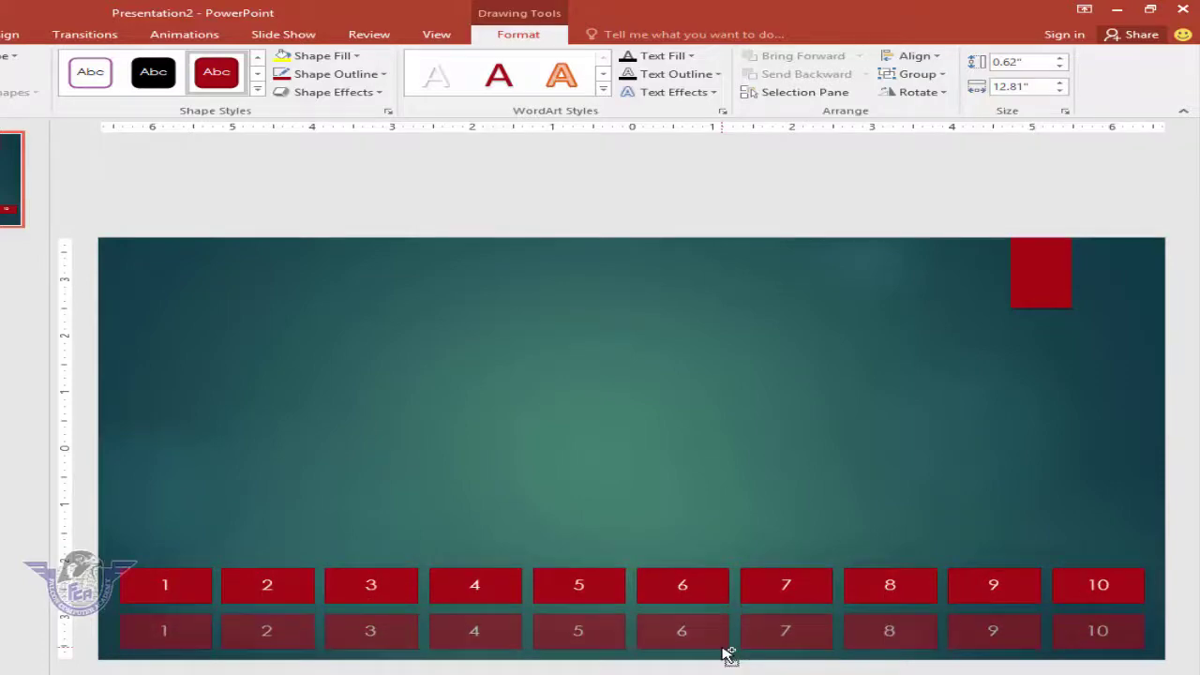
{"action": "left_click_drag", "start_coordinate": [728, 654], "coordinate": [729, 653]}
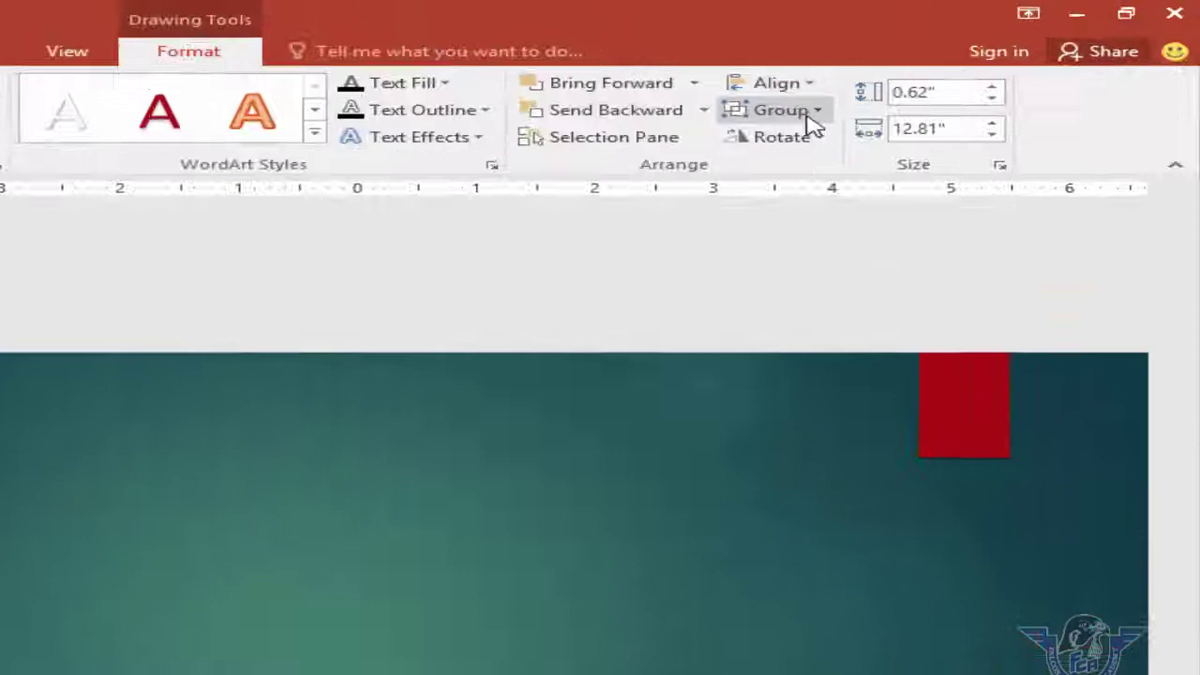
- Ungroup the lower row and give its boxes yellow fill with black number text
{"action": "left_click", "coordinate": [924, 74]}
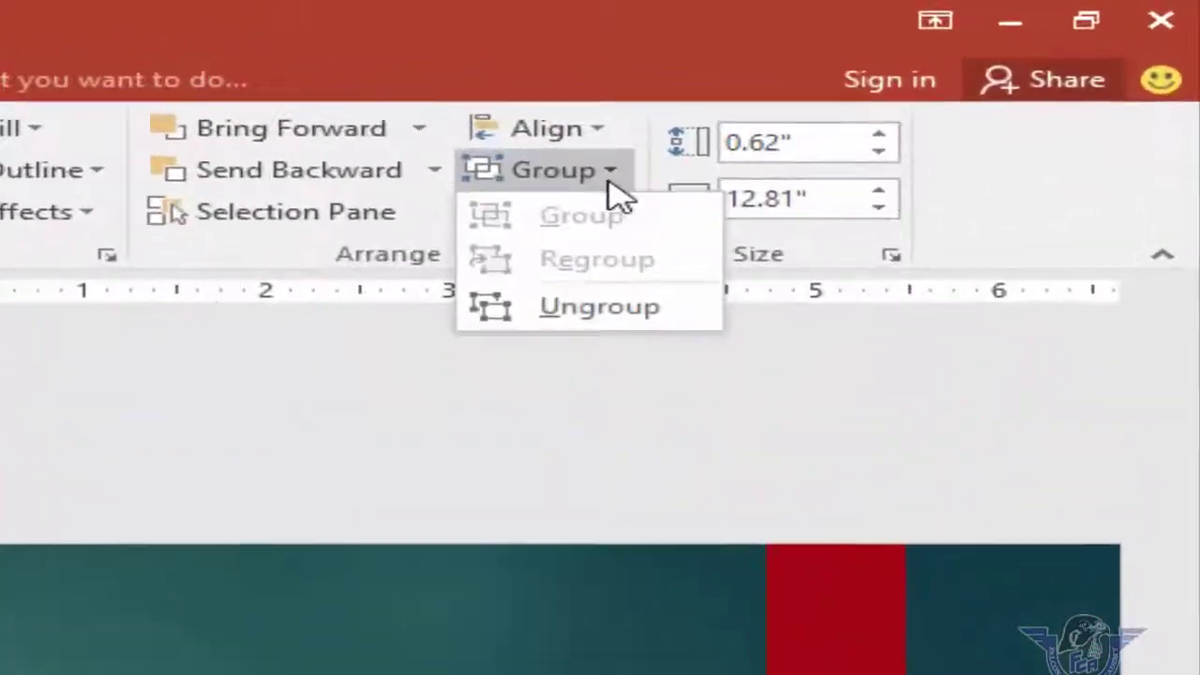
{"action": "left_click", "coordinate": [938, 136]}
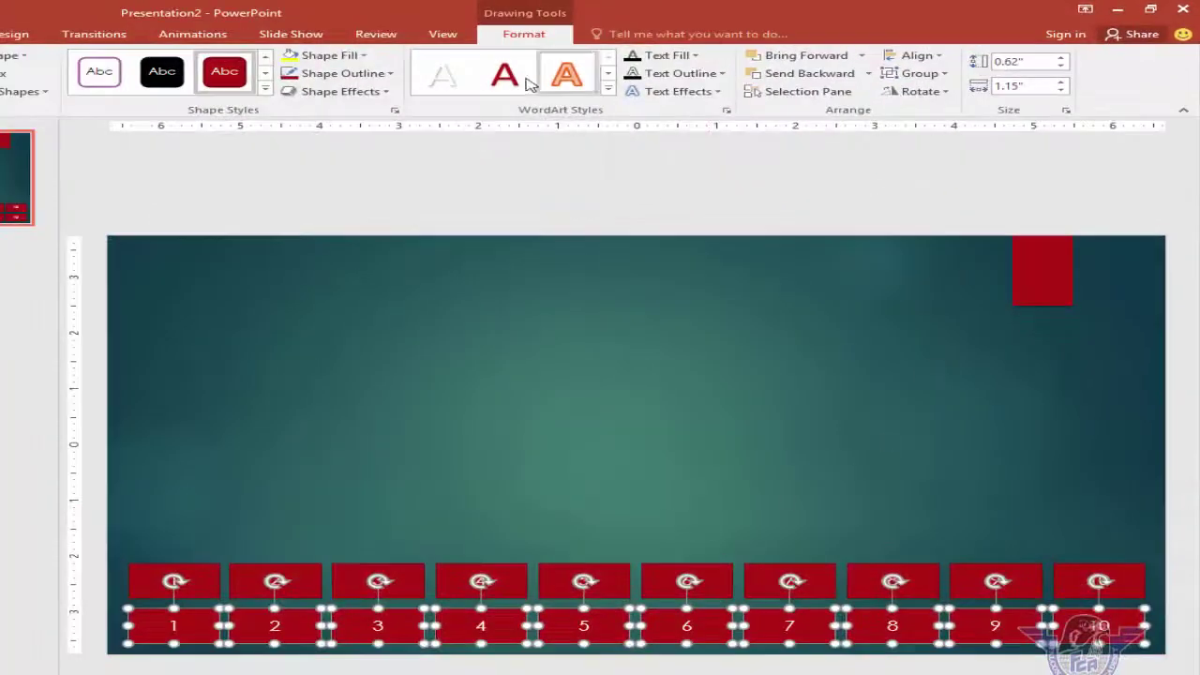
{"action": "left_click", "coordinate": [290, 58]}
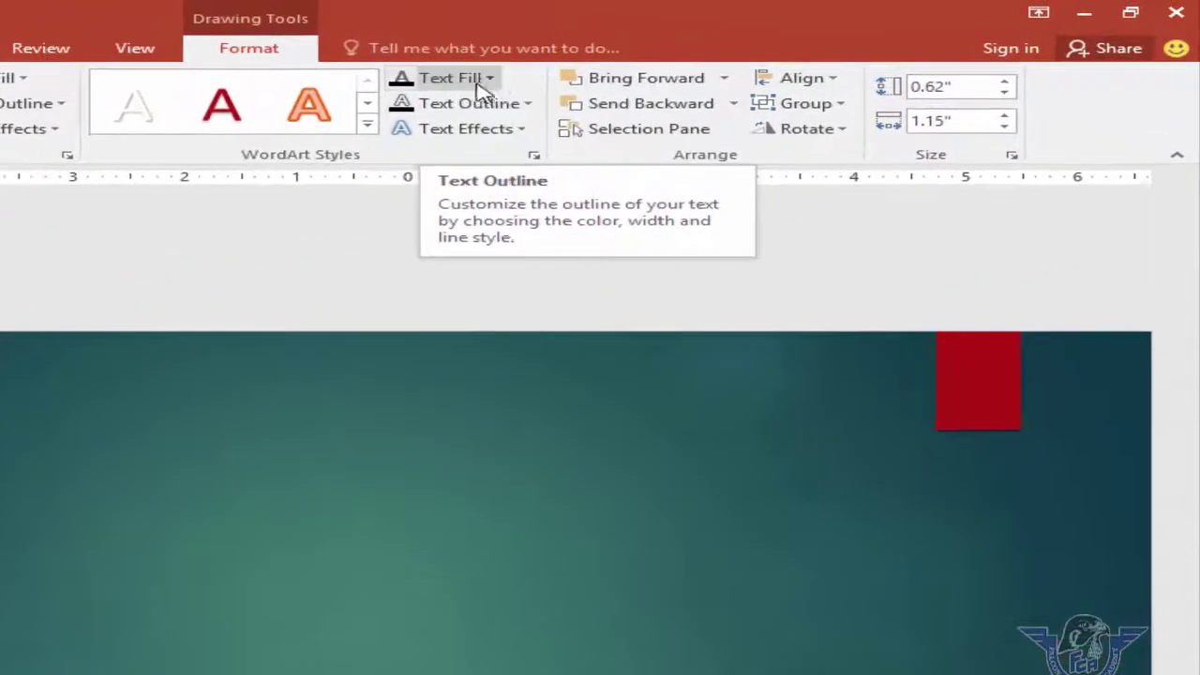
{"action": "left_click", "coordinate": [490, 78]}
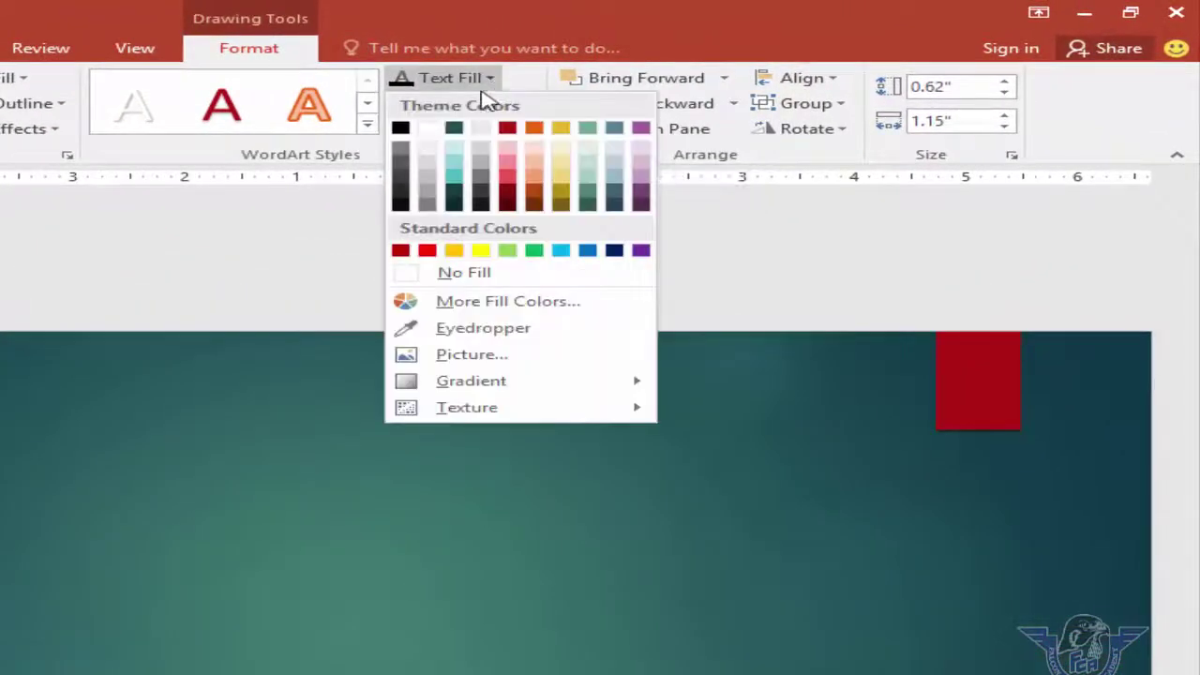
{"action": "left_click", "coordinate": [402, 129]}
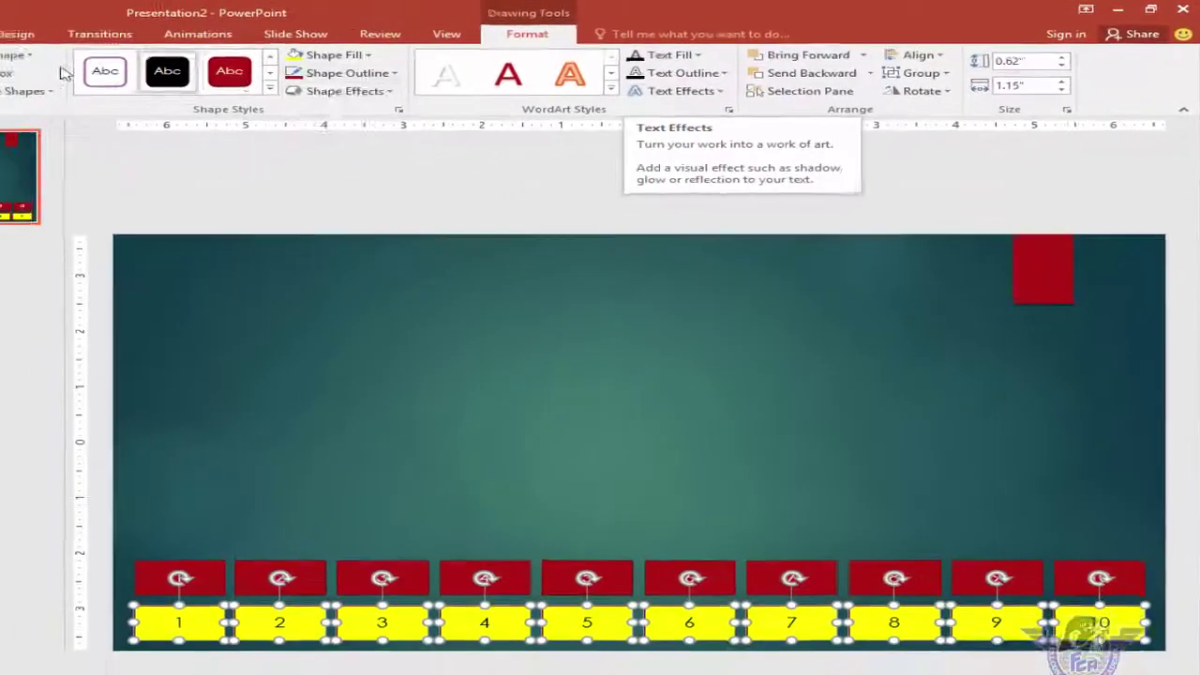
- Make the numbers bold in the yellow row and then in the red row
{"action": "left_click", "coordinate": [2, 31]}
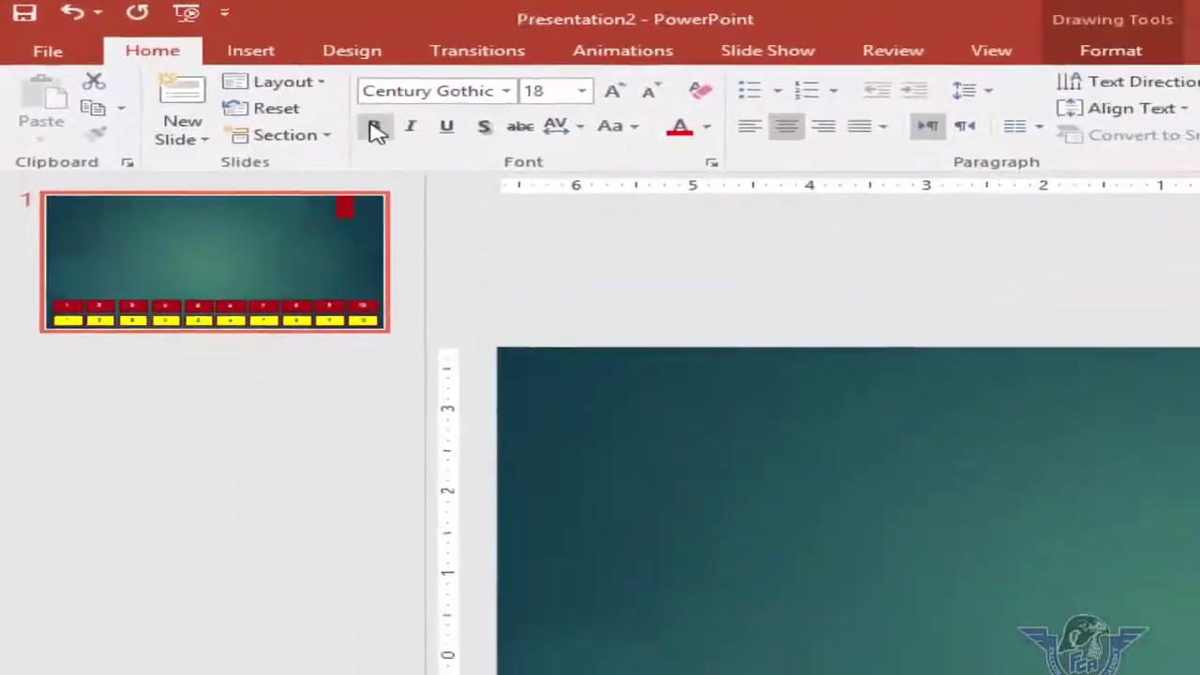
{"action": "left_click", "coordinate": [375, 130]}
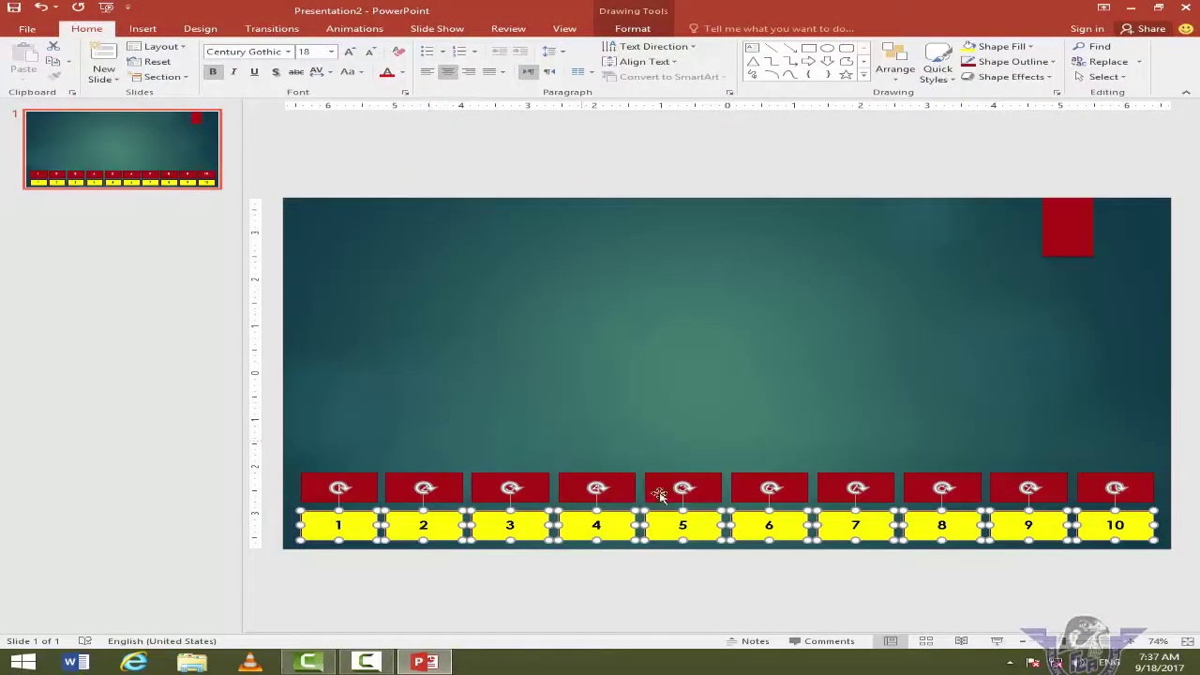
{"action": "left_click", "coordinate": [384, 494]}
{"action": "left_click", "coordinate": [510, 487]}
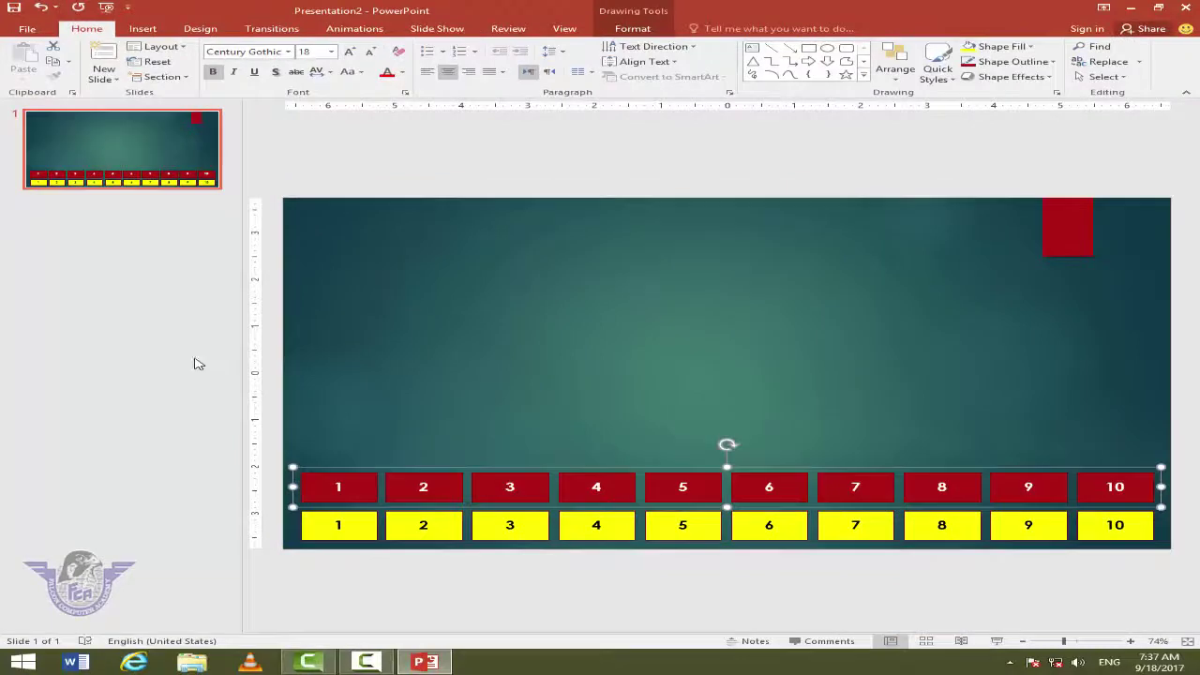
- Ungroup the red row into ten separate boxes and select red box 1
{"action": "left_click", "coordinate": [193, 376]}
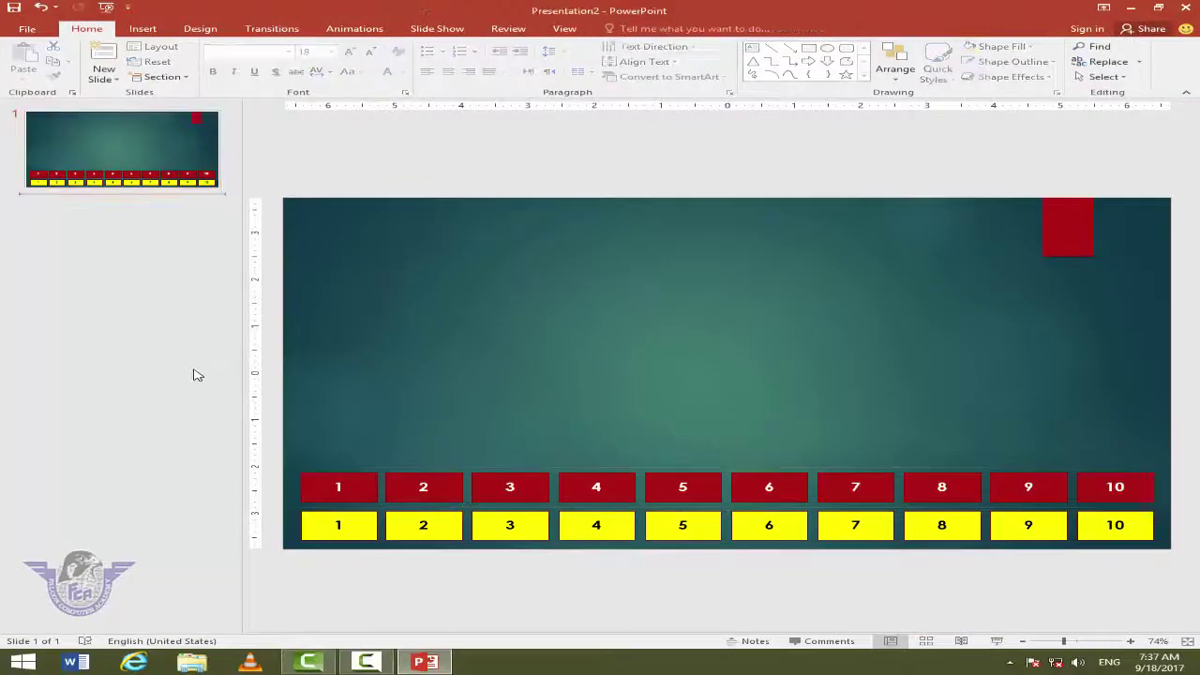
{"action": "left_click", "coordinate": [496, 474]}
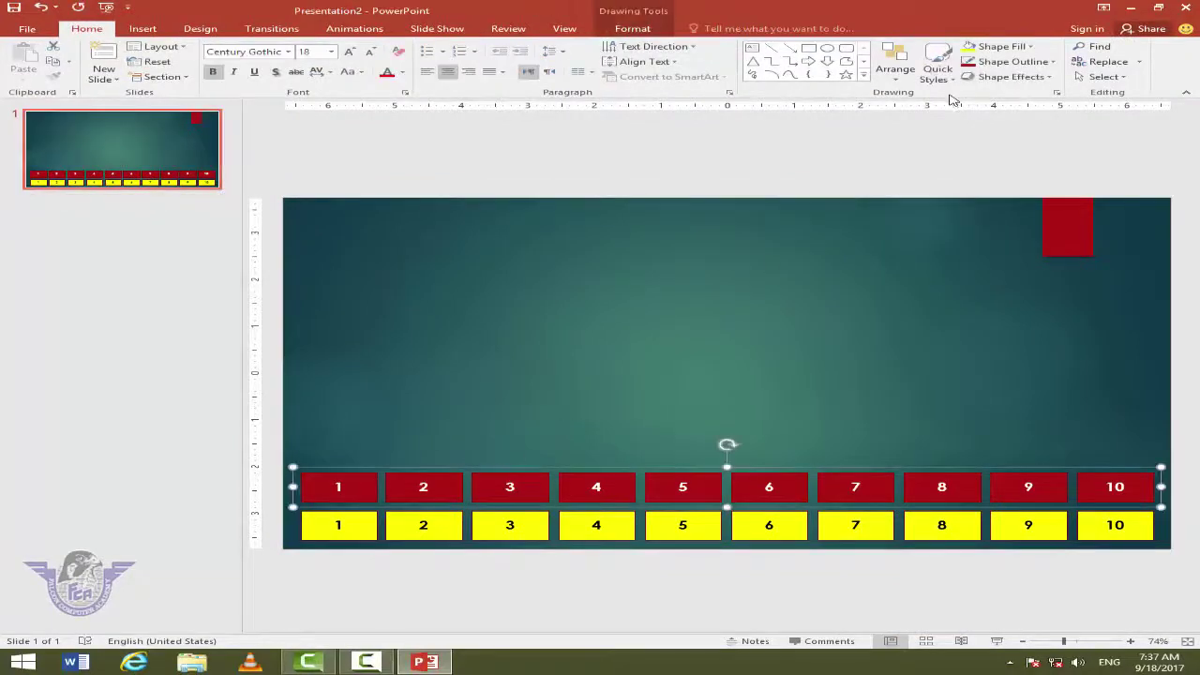
{"action": "left_click", "coordinate": [628, 30]}
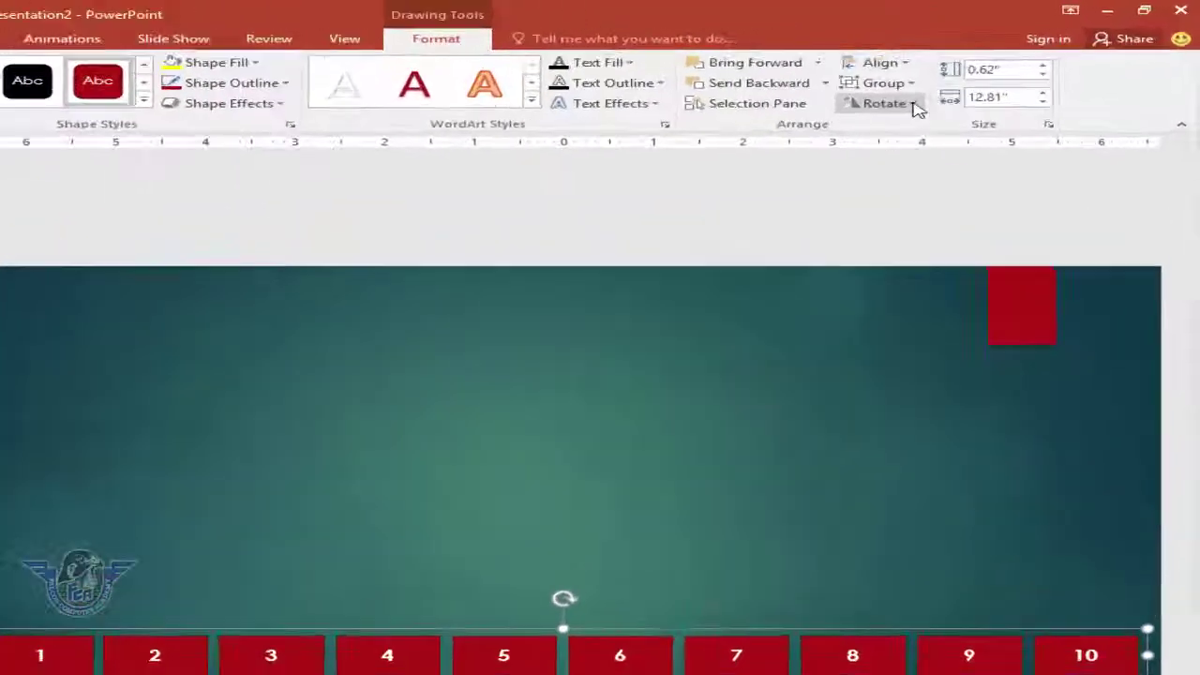
{"action": "left_click", "coordinate": [966, 62]}
{"action": "left_click", "coordinate": [973, 108]}
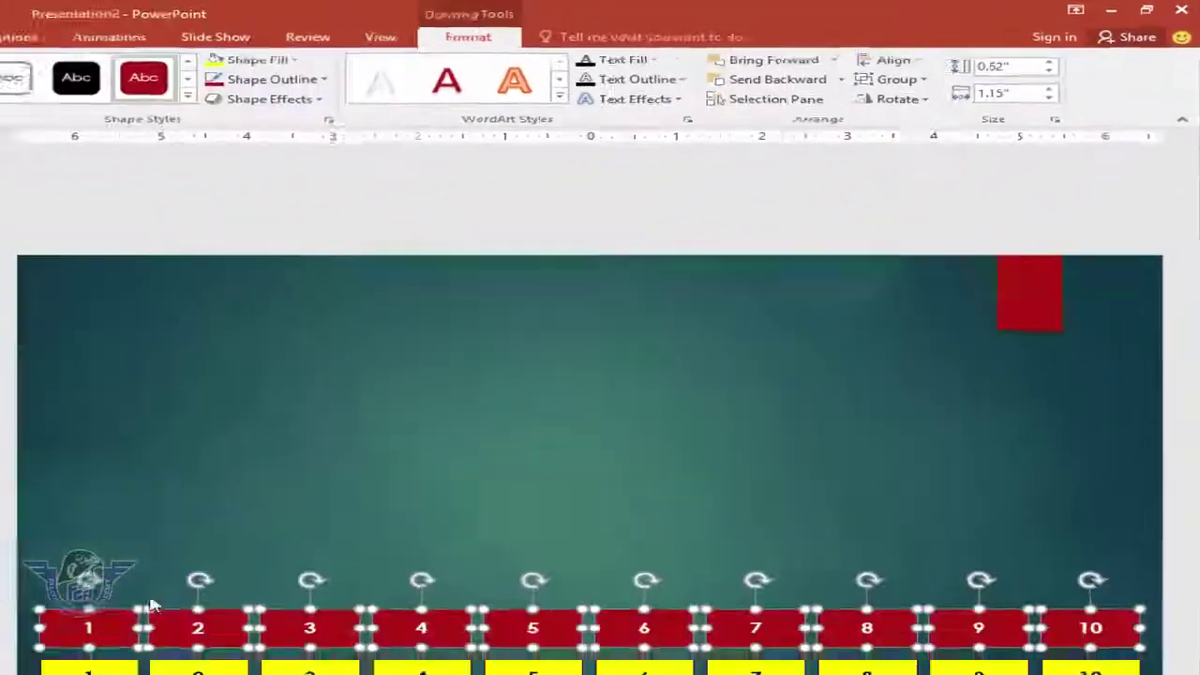
{"action": "left_click", "coordinate": [293, 540]}
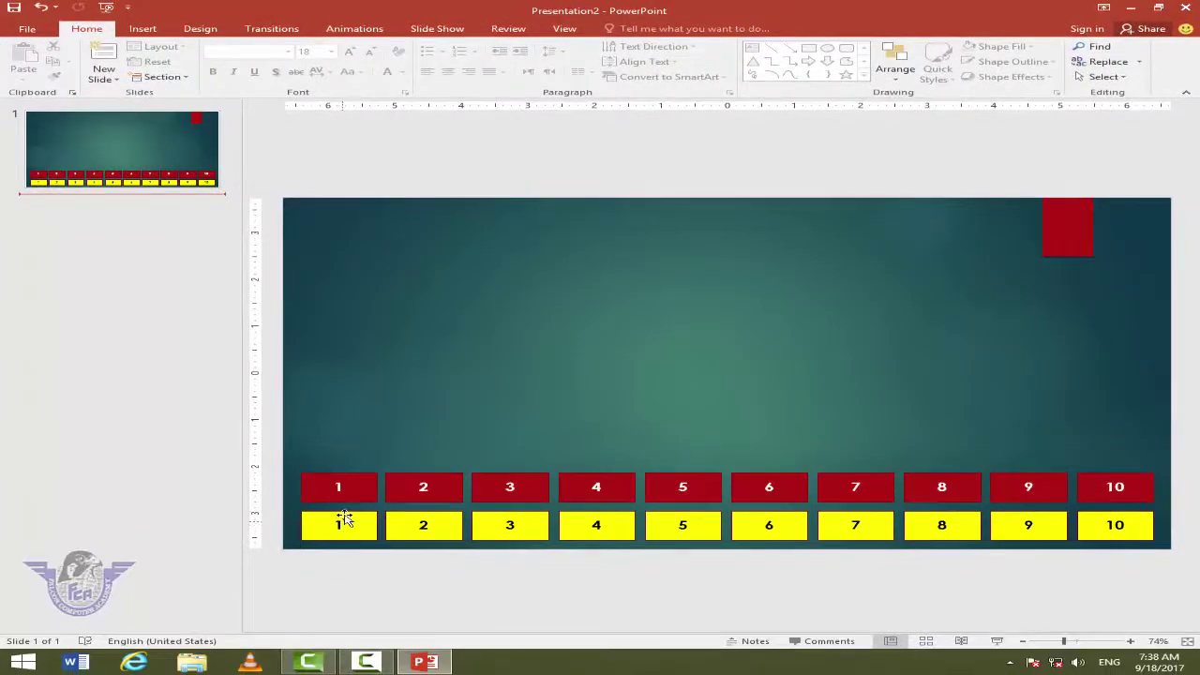
{"action": "left_click", "coordinate": [361, 478]}
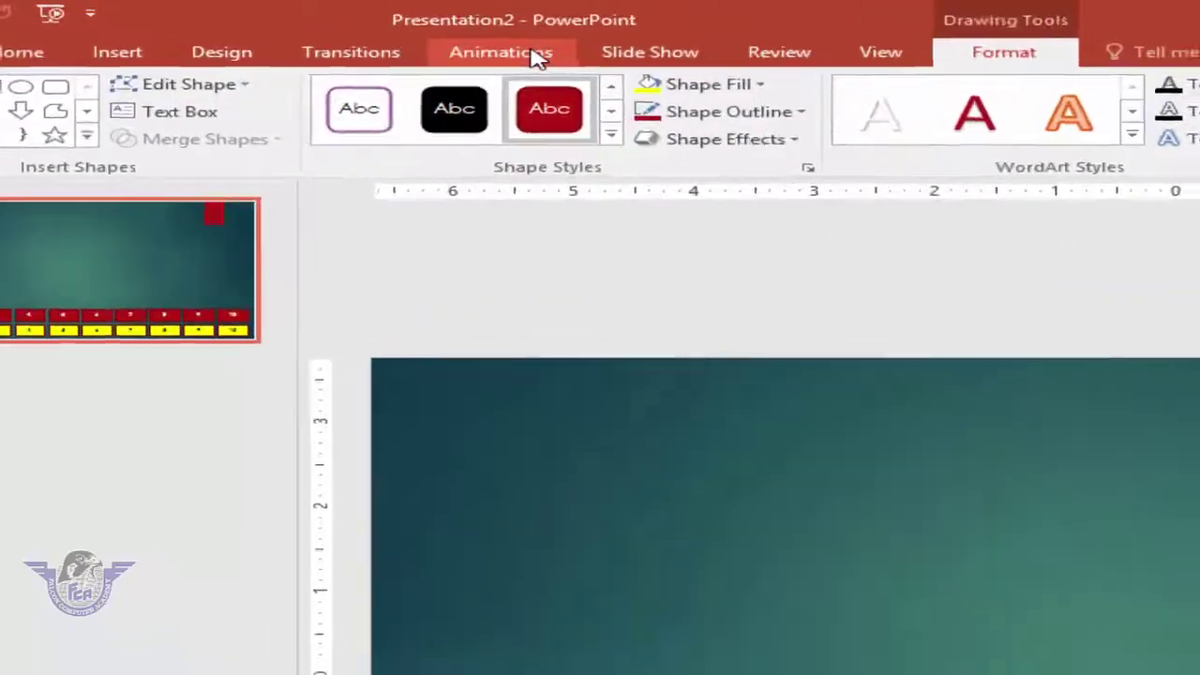
- Give red box 1 a Disappear exit animation that starts With Previous
{"action": "left_click", "coordinate": [355, 28]}
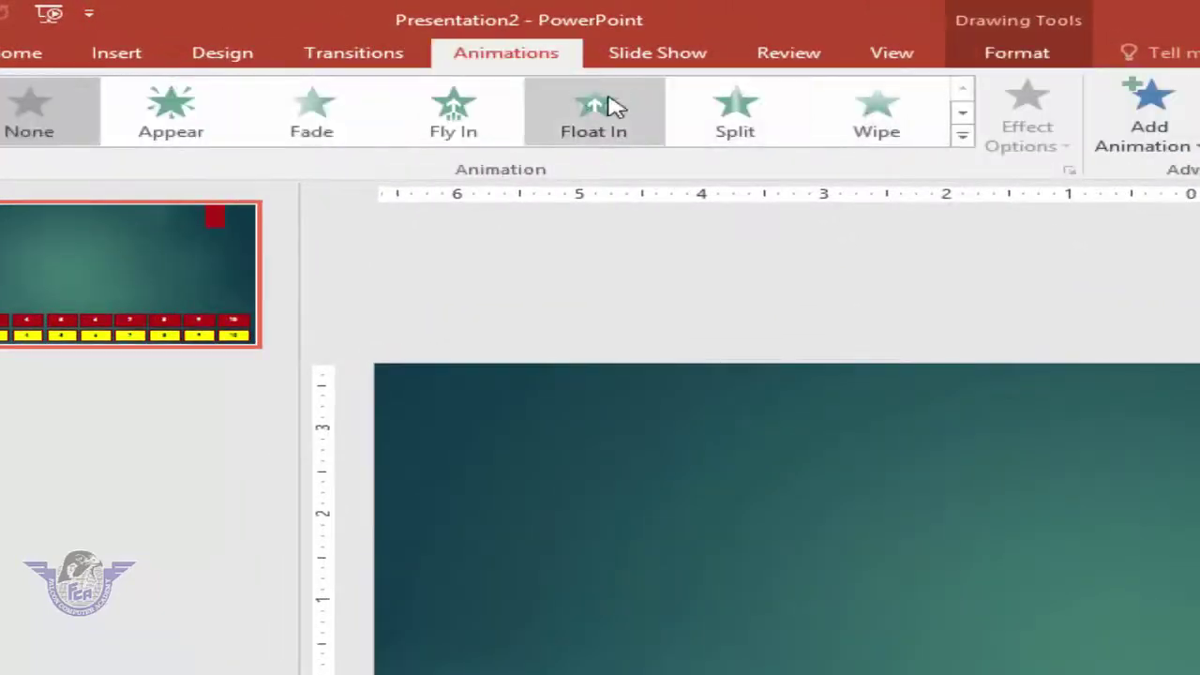
{"action": "left_click", "coordinate": [962, 135]}
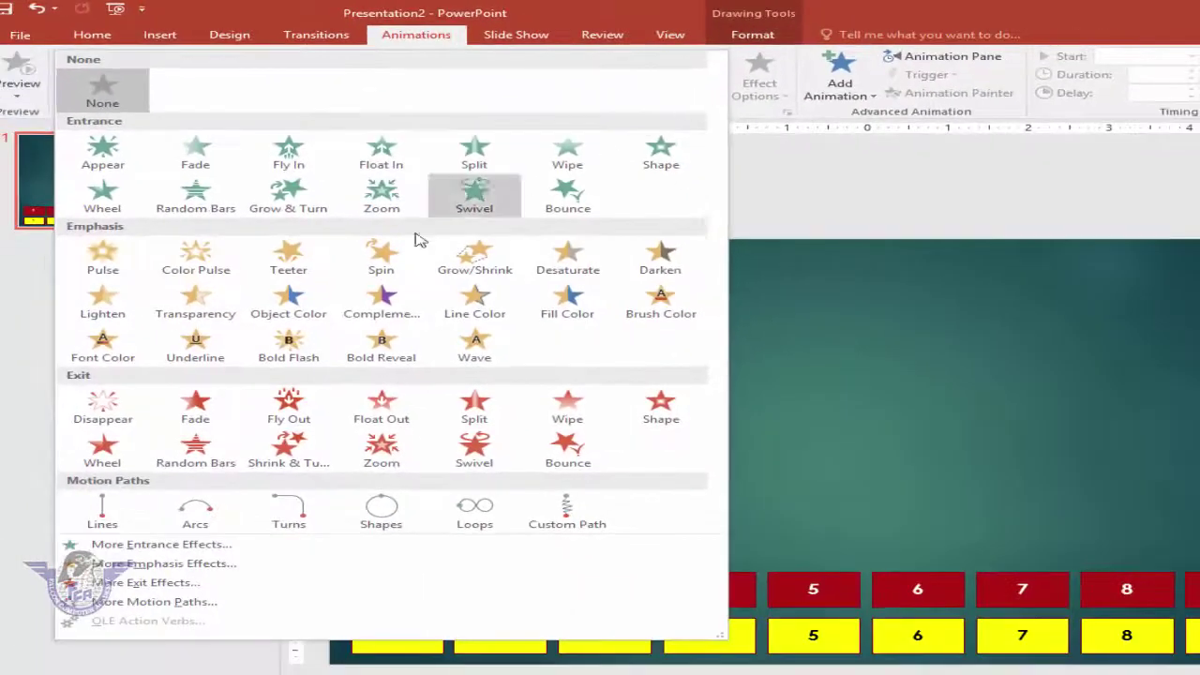
{"action": "left_click", "coordinate": [104, 411]}
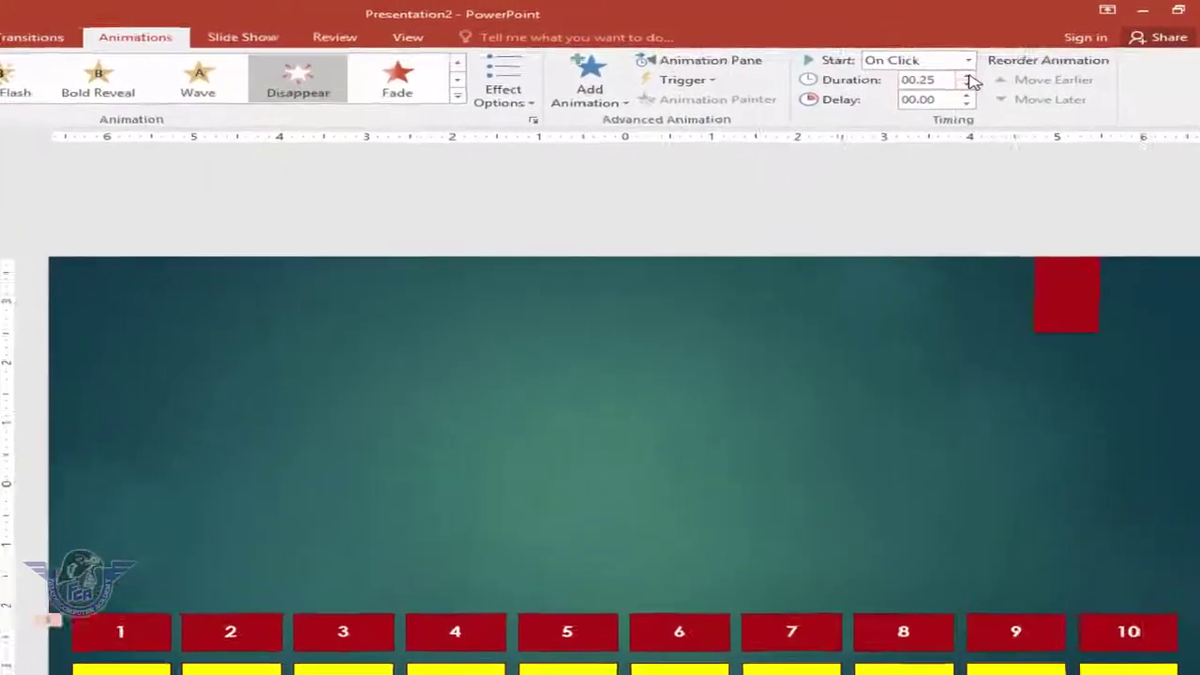
{"action": "left_click", "coordinate": [931, 69]}
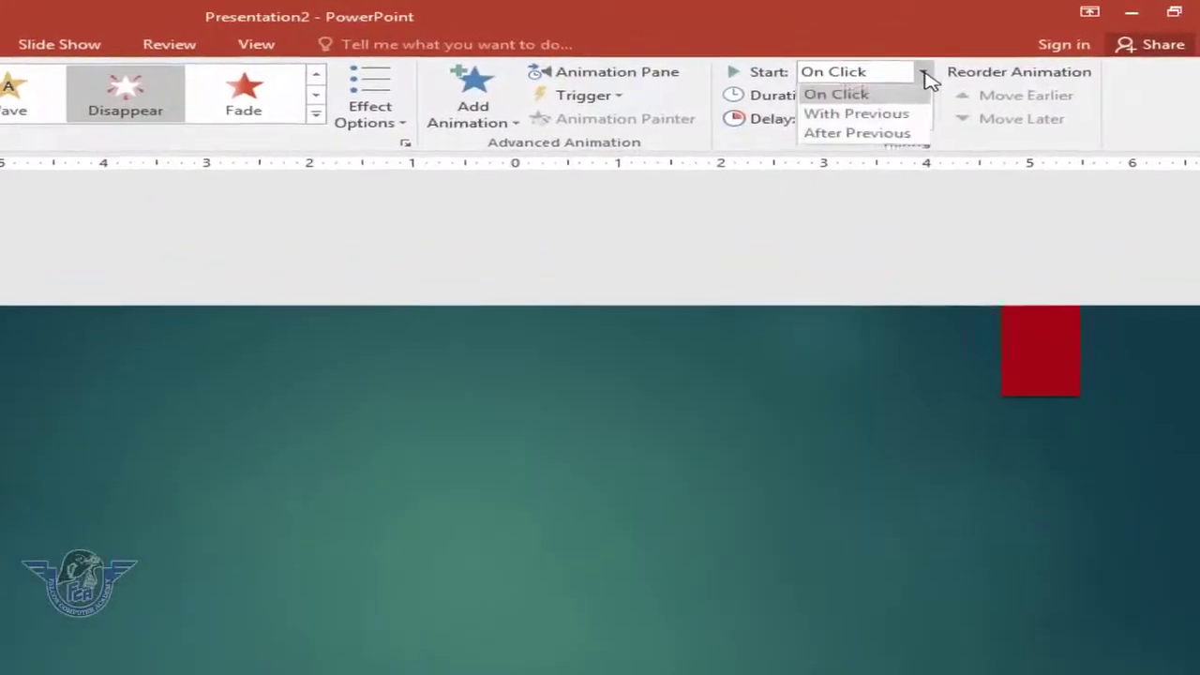
{"action": "left_click", "coordinate": [867, 110]}
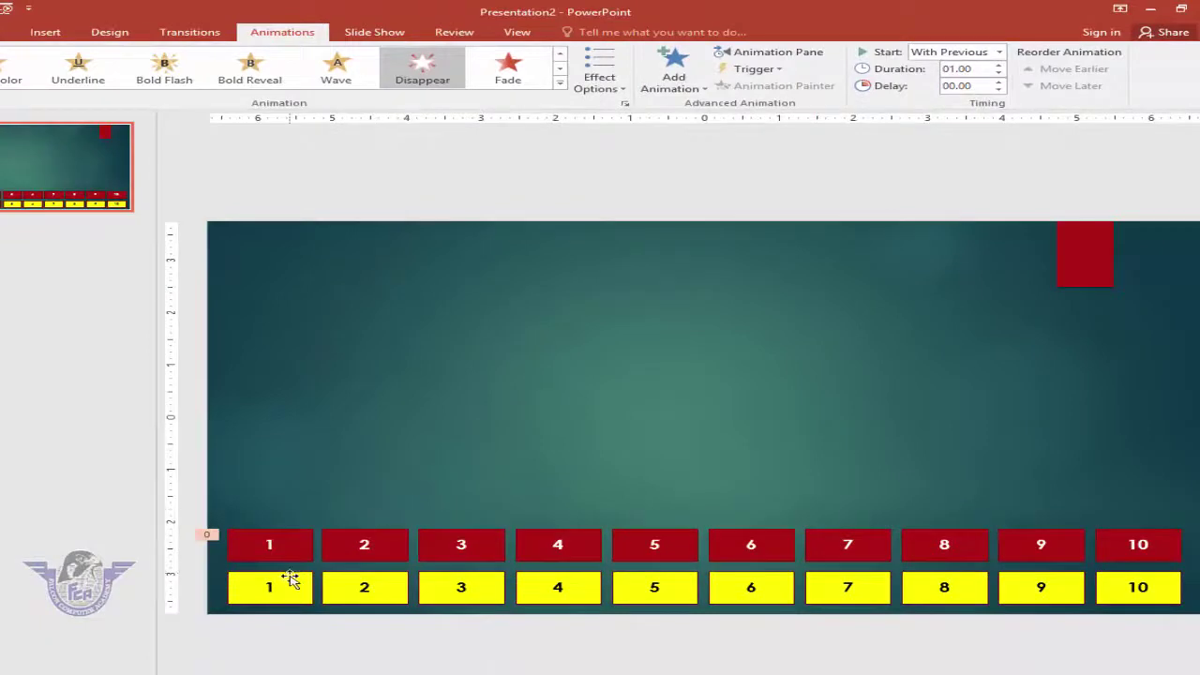
- Give yellow box 1 an Appear entrance, With Previous, 01.00 duration, and preview the slideshow
{"action": "left_click", "coordinate": [291, 579]}
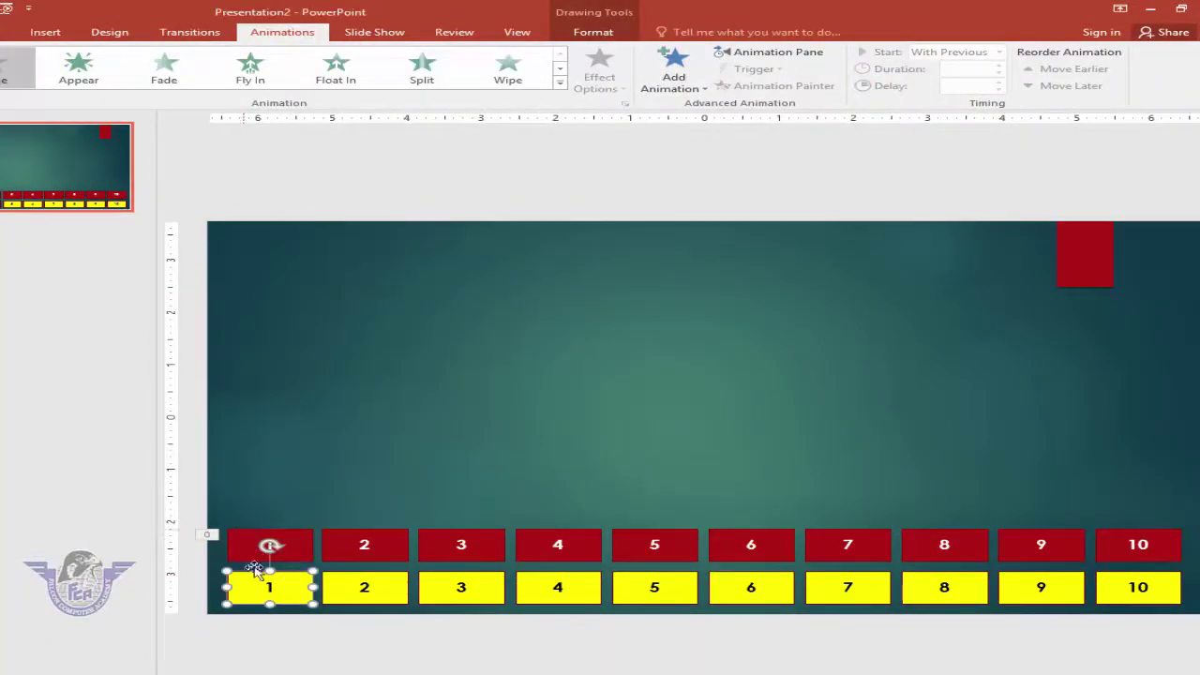
{"action": "left_click", "coordinate": [79, 71]}
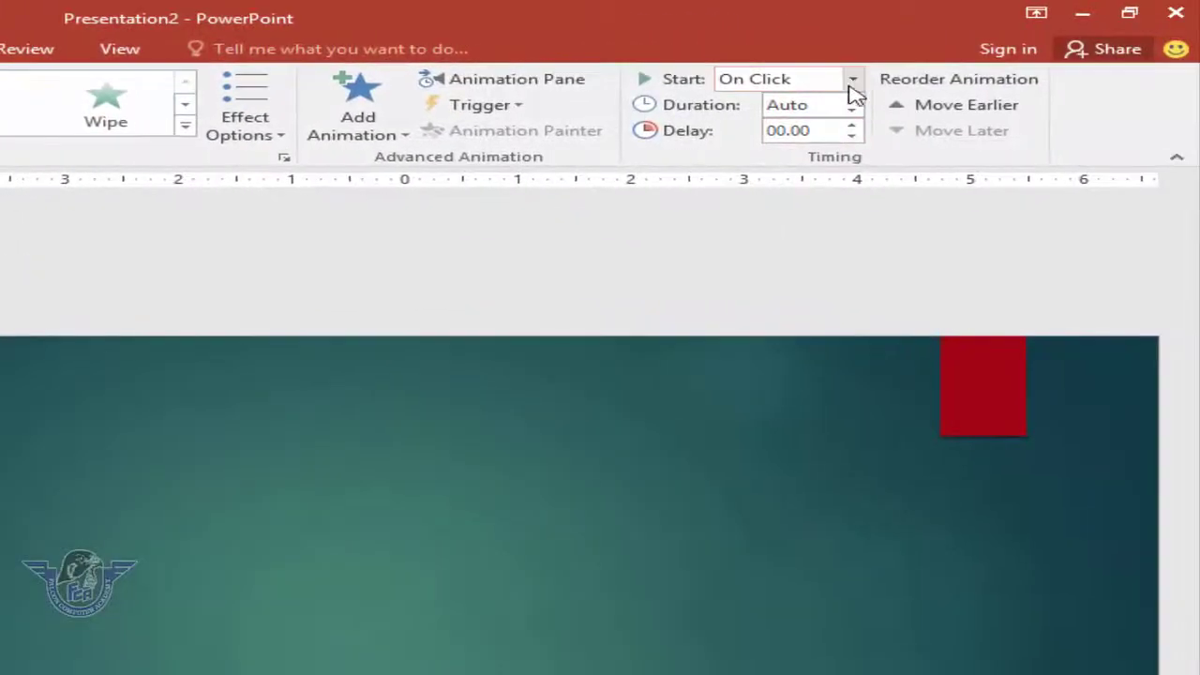
{"action": "left_click", "coordinate": [853, 83]}
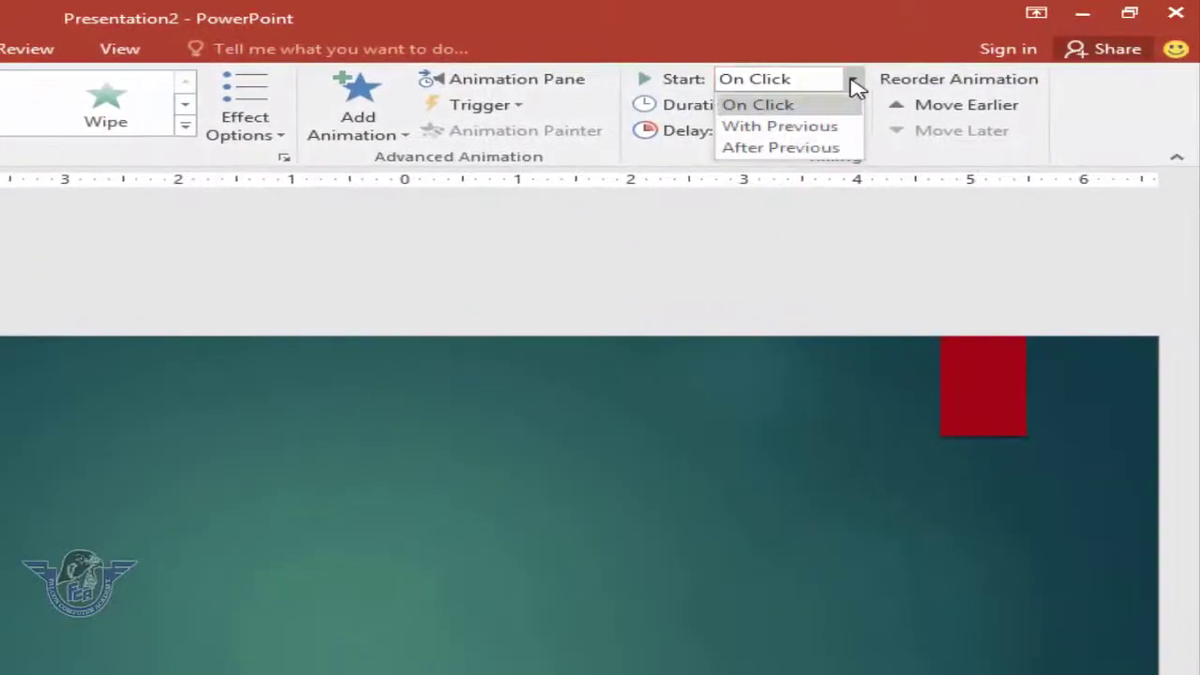
{"action": "left_click", "coordinate": [837, 127]}
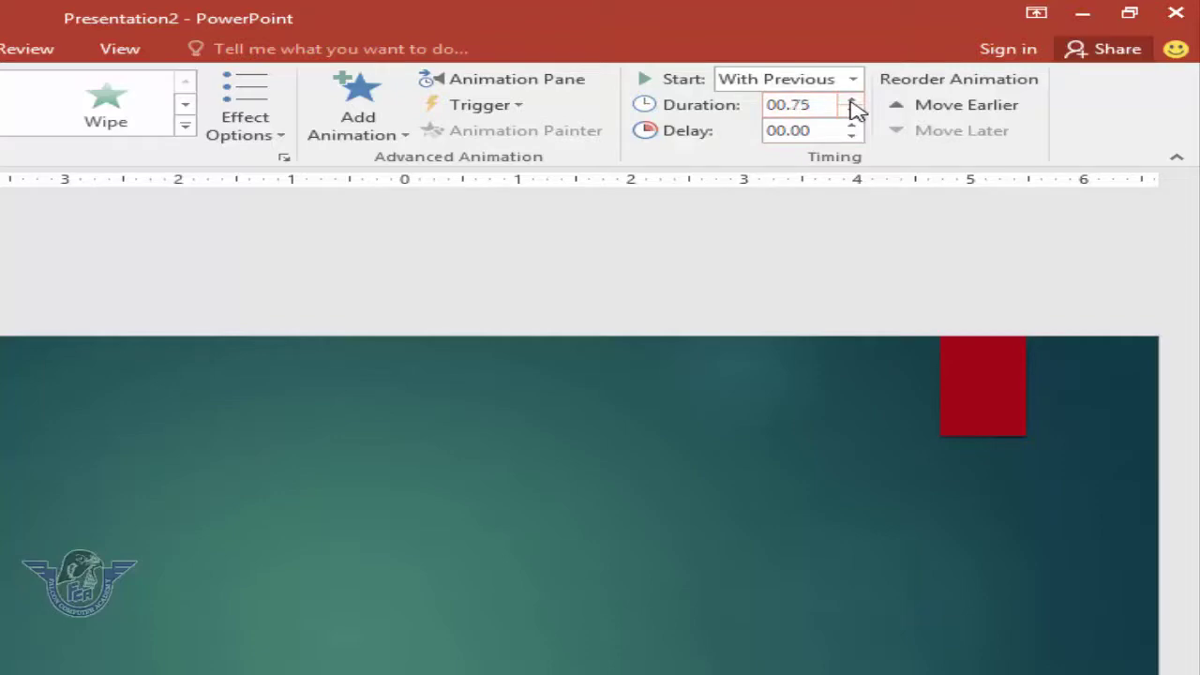
{"action": "left_click", "coordinate": [851, 102]}
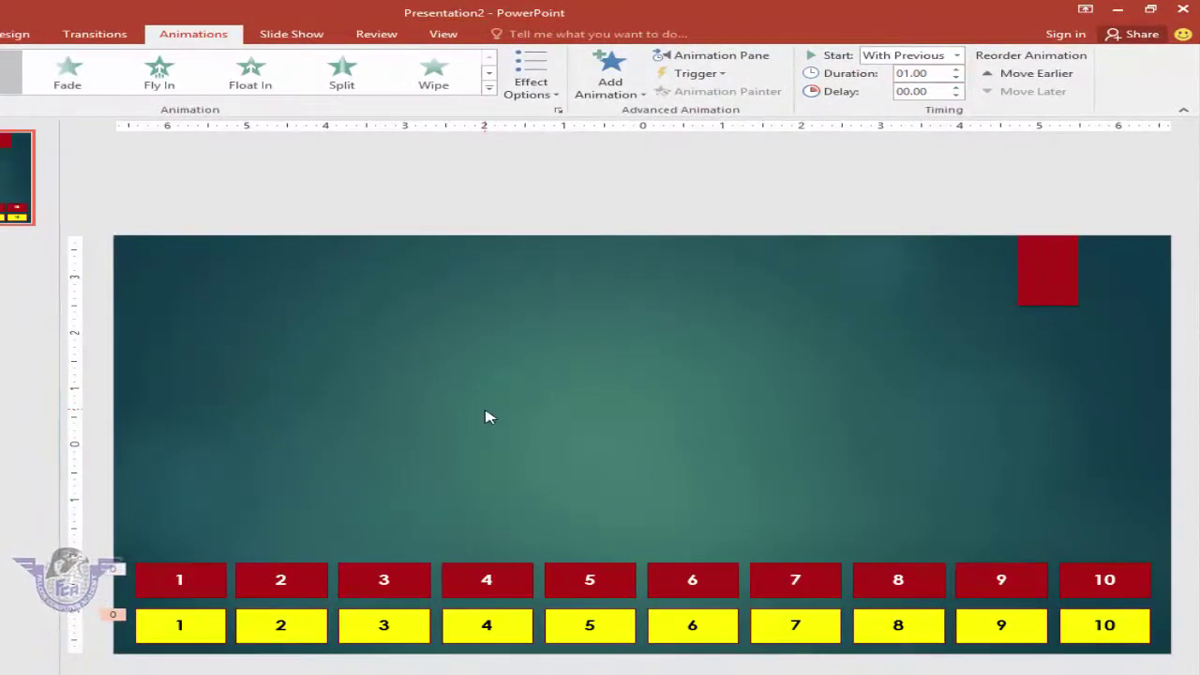
{"action": "key", "text": "F5"}
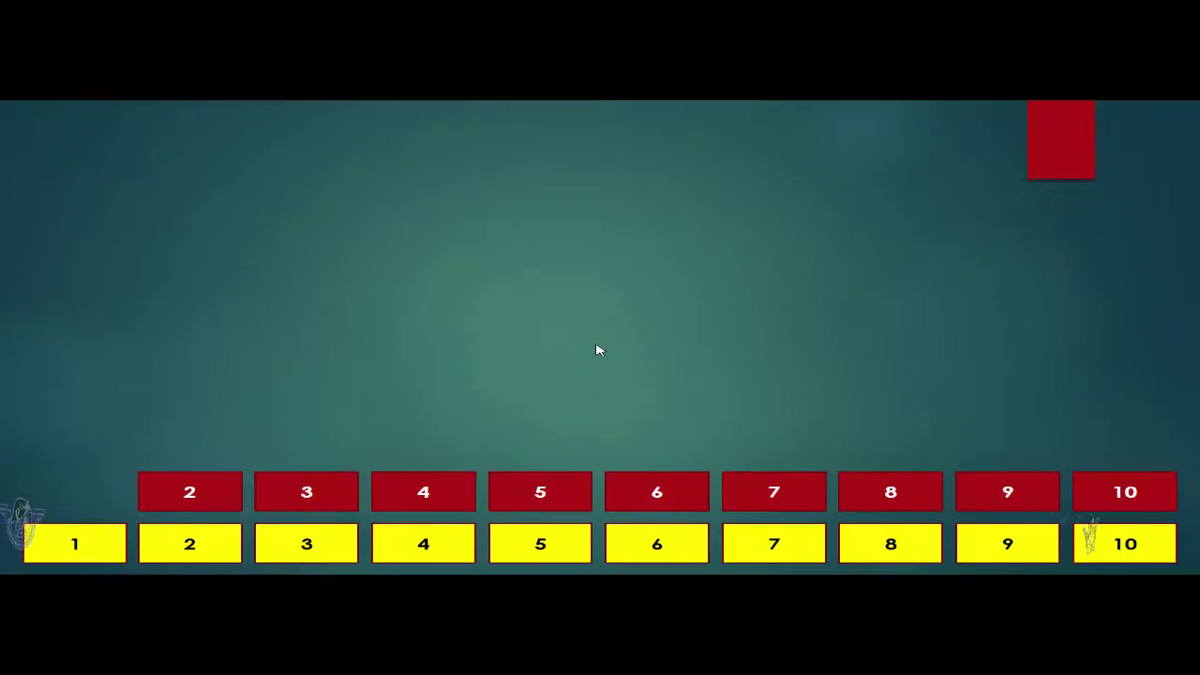
{"action": "key", "text": "Escape"}
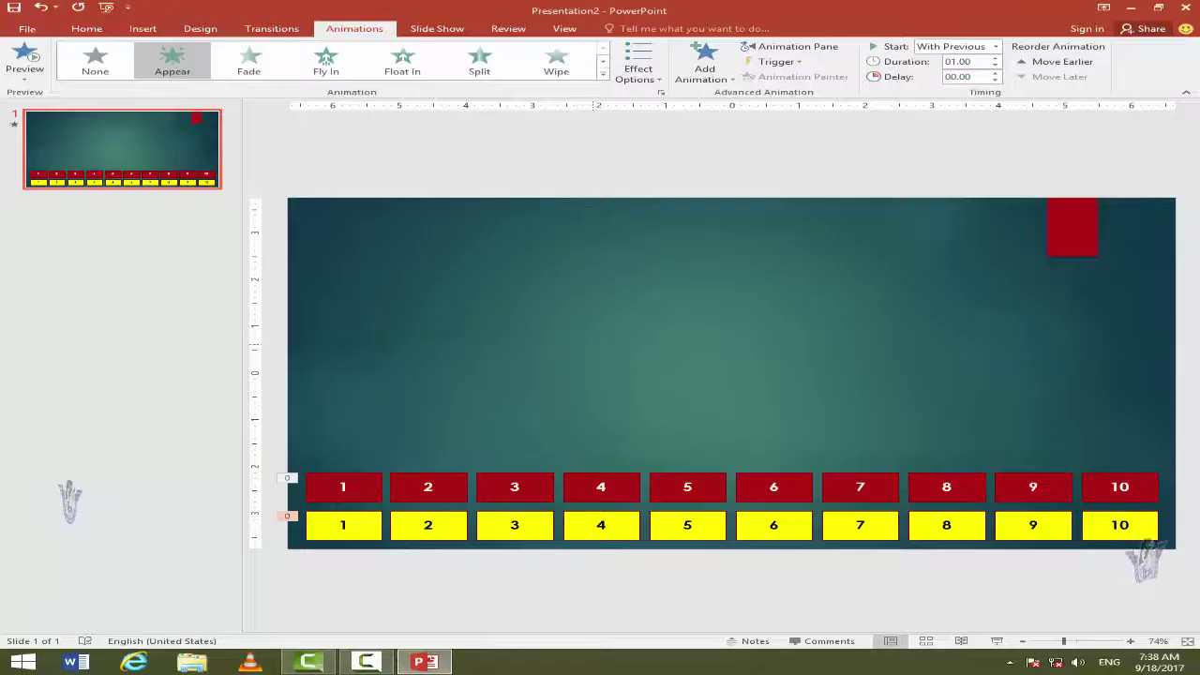
- Paint box 1's animations onto red and yellow box 2, with red starting After Previous
{"action": "left_click", "coordinate": [375, 484]}
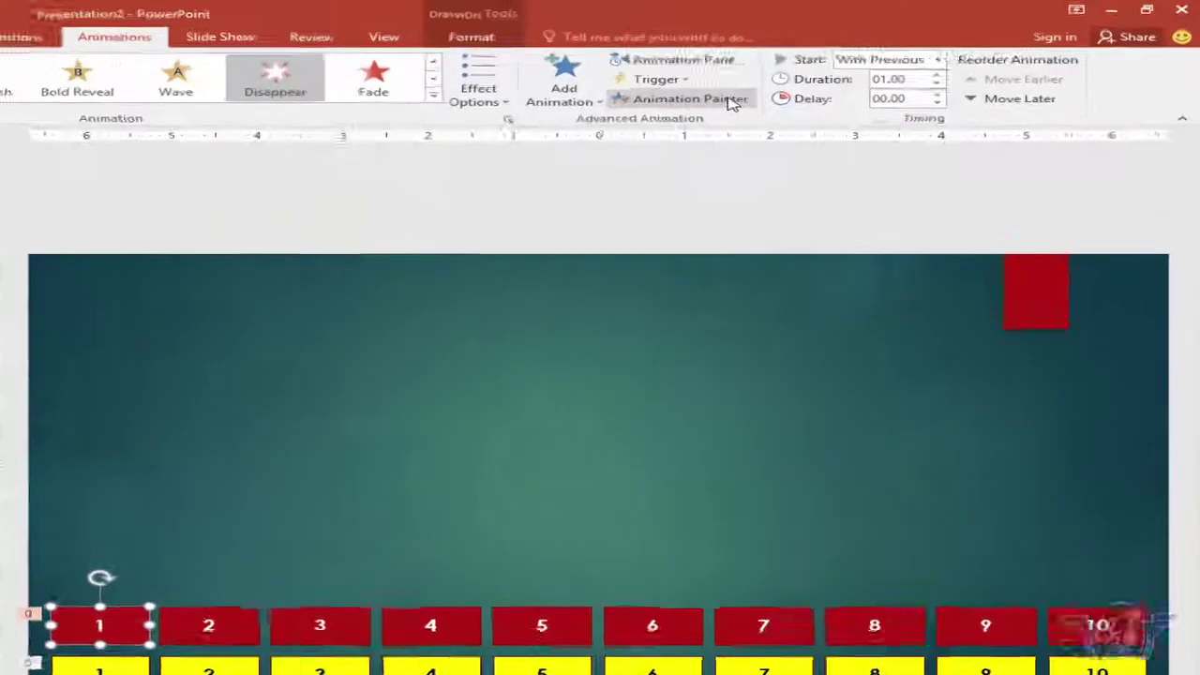
{"action": "left_click", "coordinate": [797, 76]}
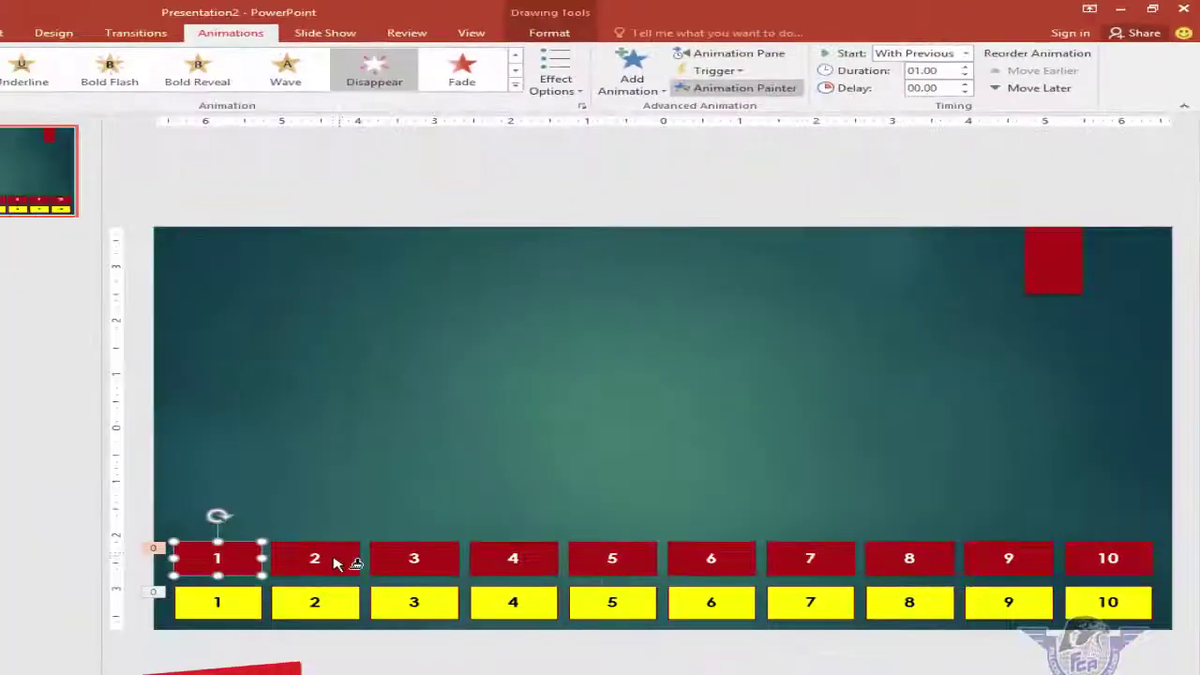
{"action": "left_click", "coordinate": [336, 563]}
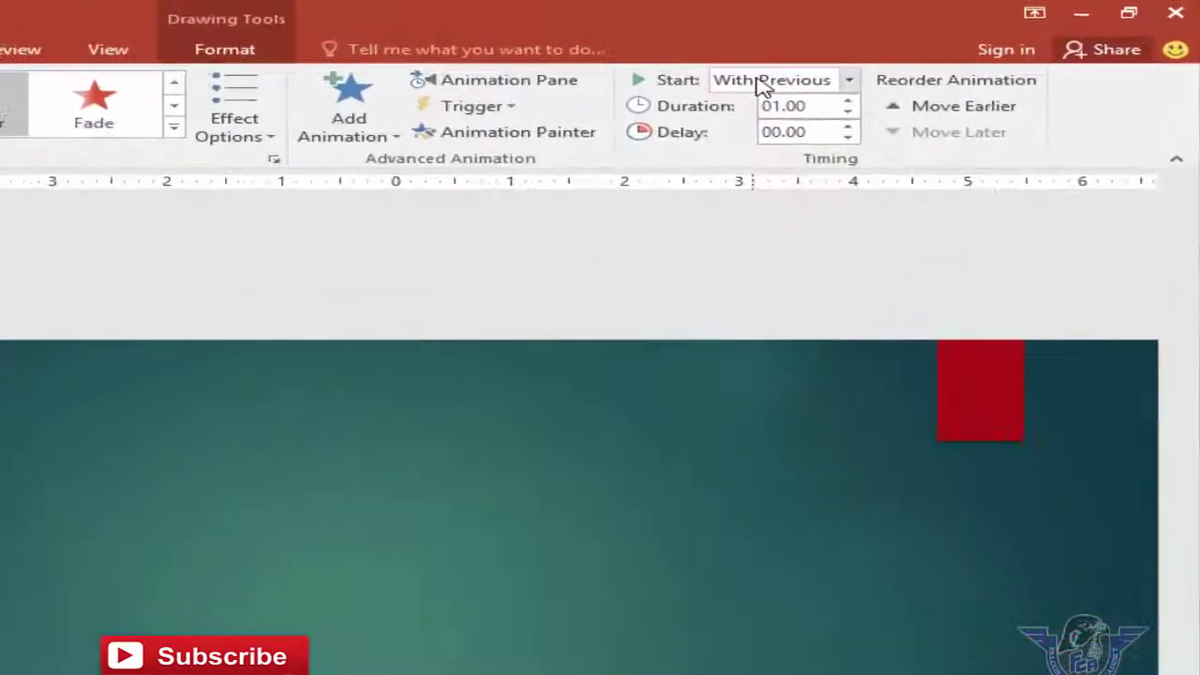
{"action": "left_click", "coordinate": [911, 53]}
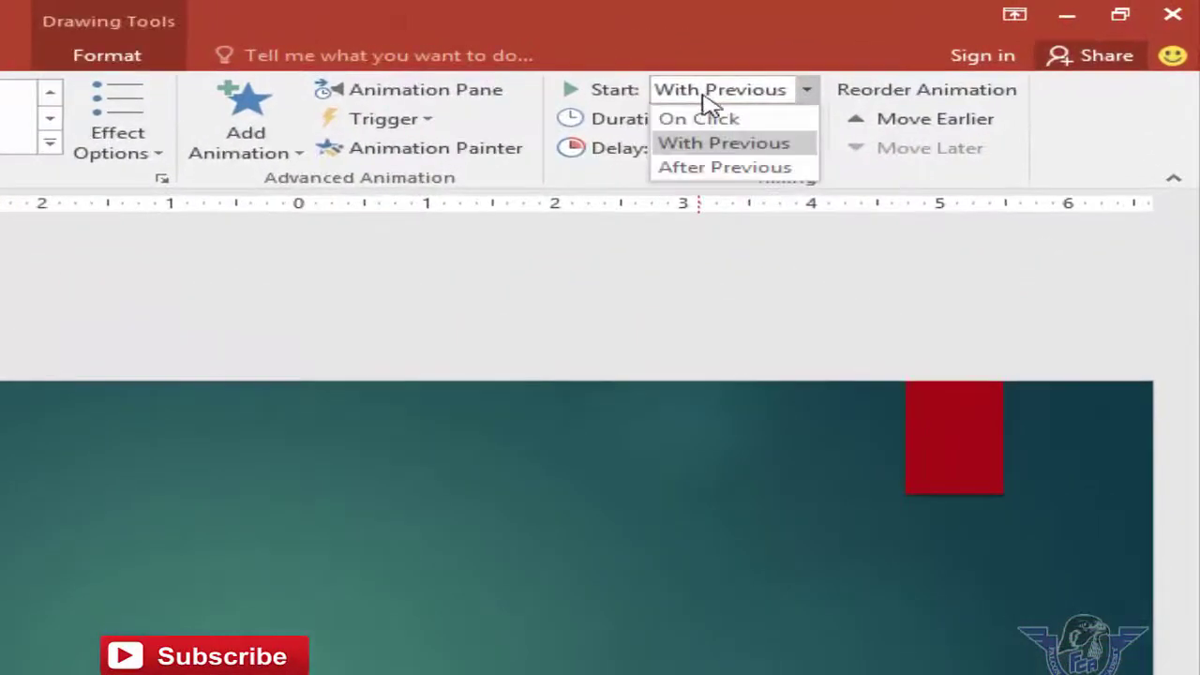
{"action": "left_click", "coordinate": [736, 159]}
{"action": "left_click", "coordinate": [314, 631]}
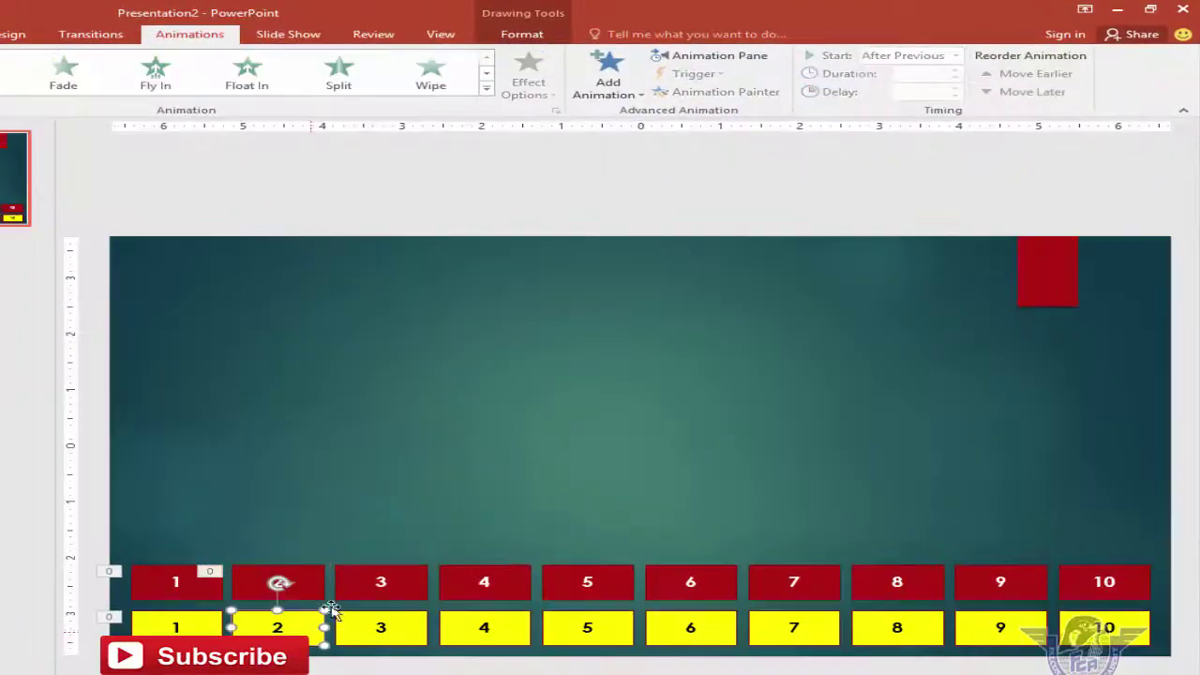
{"action": "left_click", "coordinate": [185, 627]}
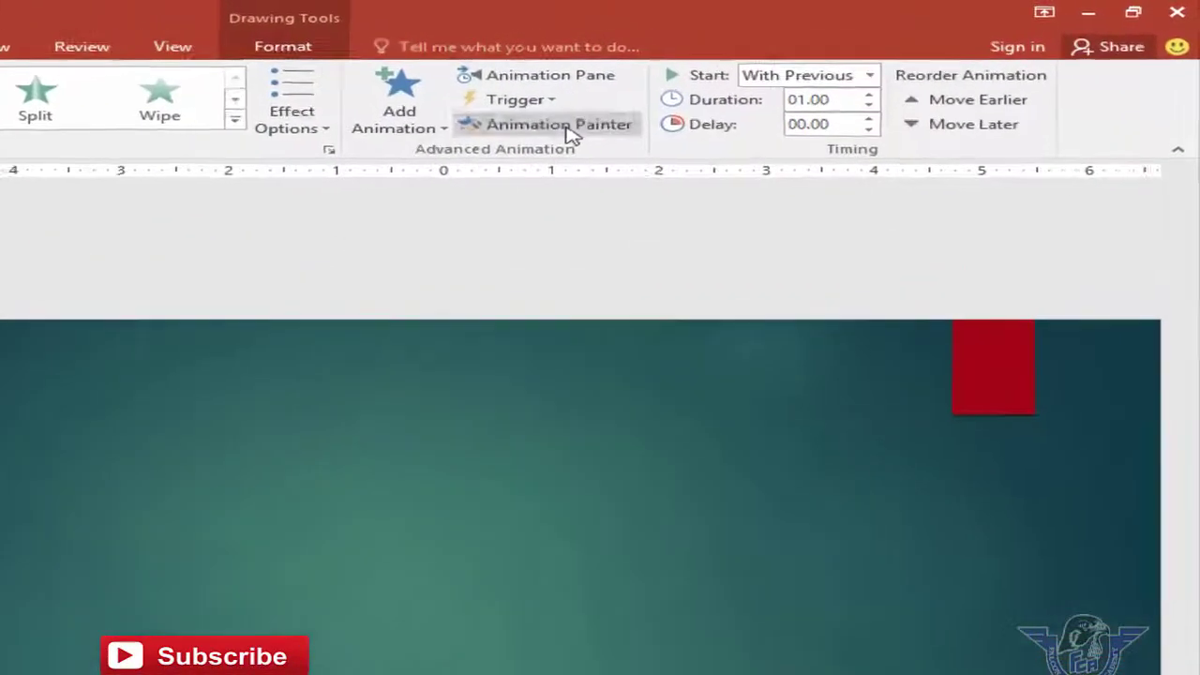
{"action": "left_click", "coordinate": [717, 92]}
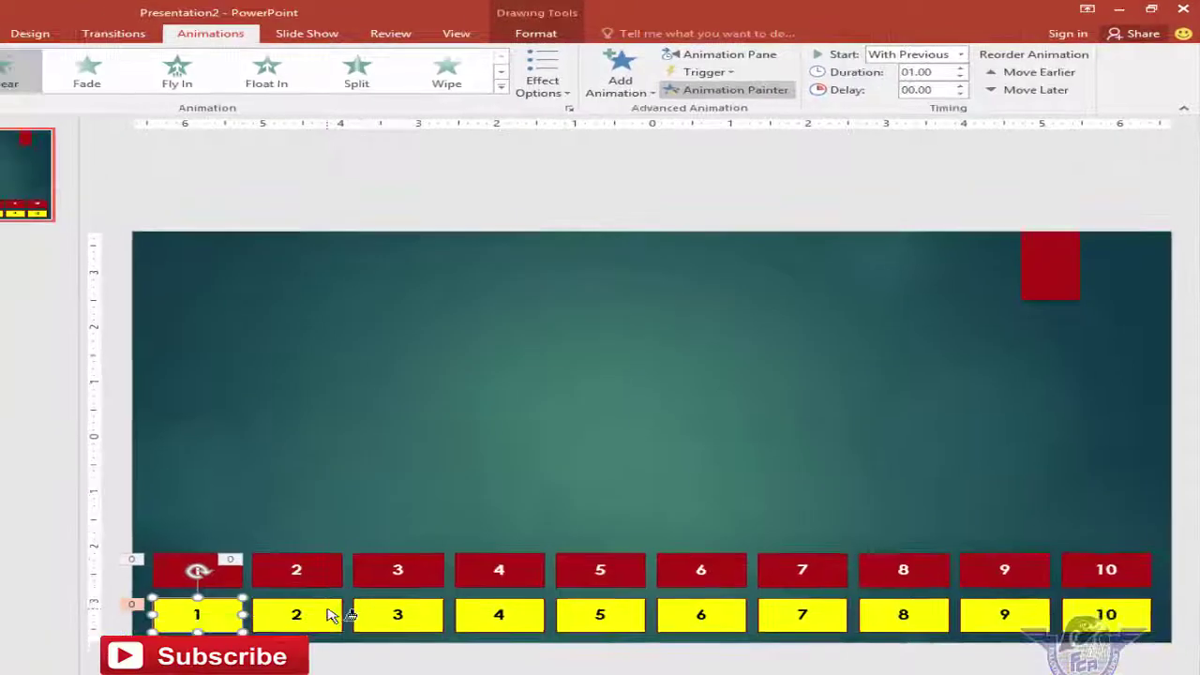
{"action": "left_click", "coordinate": [324, 615]}
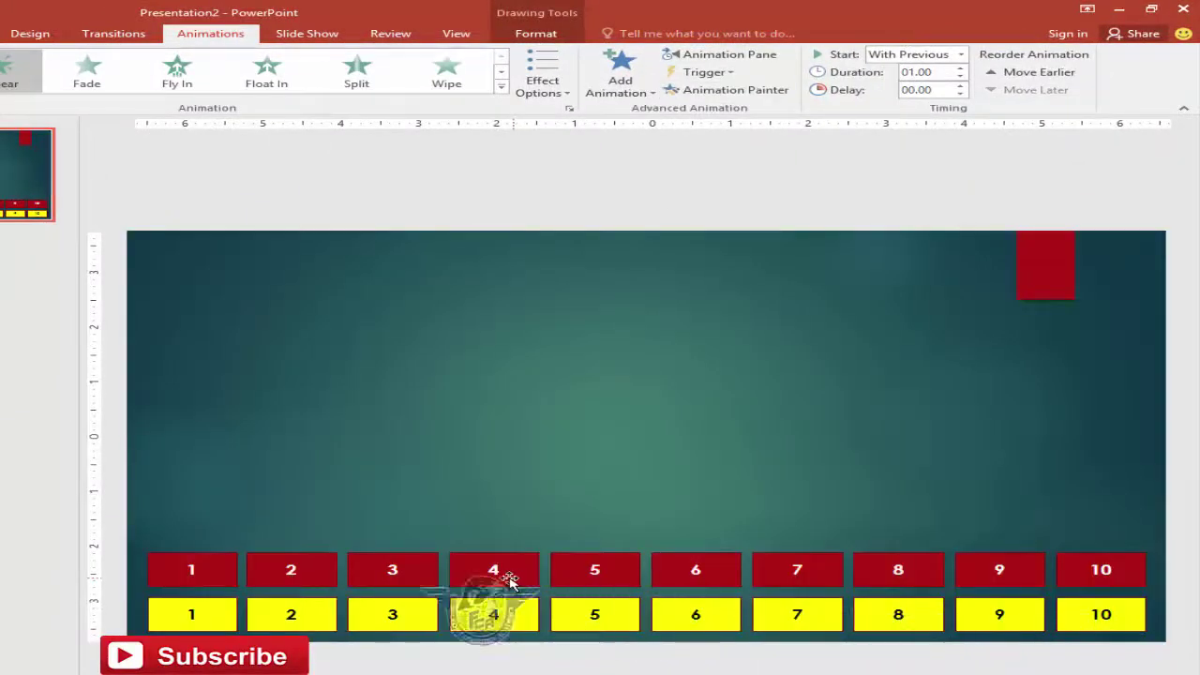
- Paint box 2's animations onto red and yellow box 3 with Animation Painter
{"action": "left_click", "coordinate": [293, 570]}
{"action": "left_click", "coordinate": [725, 96]}
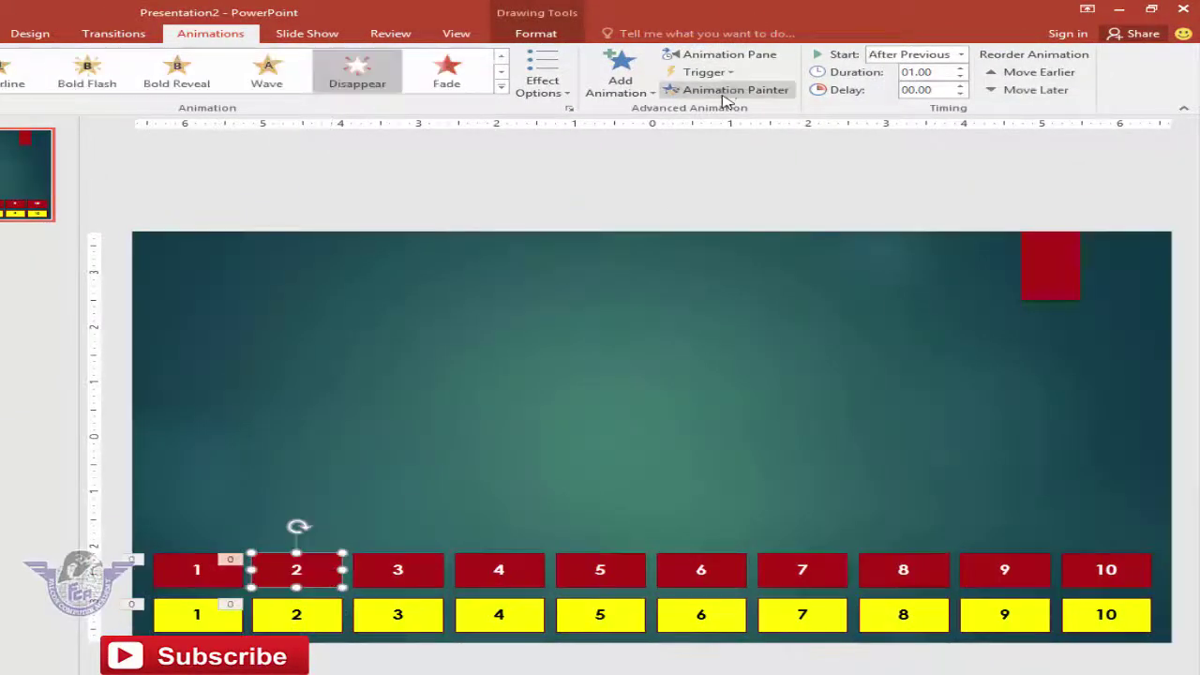
{"action": "left_click", "coordinate": [725, 92]}
{"action": "left_click", "coordinate": [421, 561]}
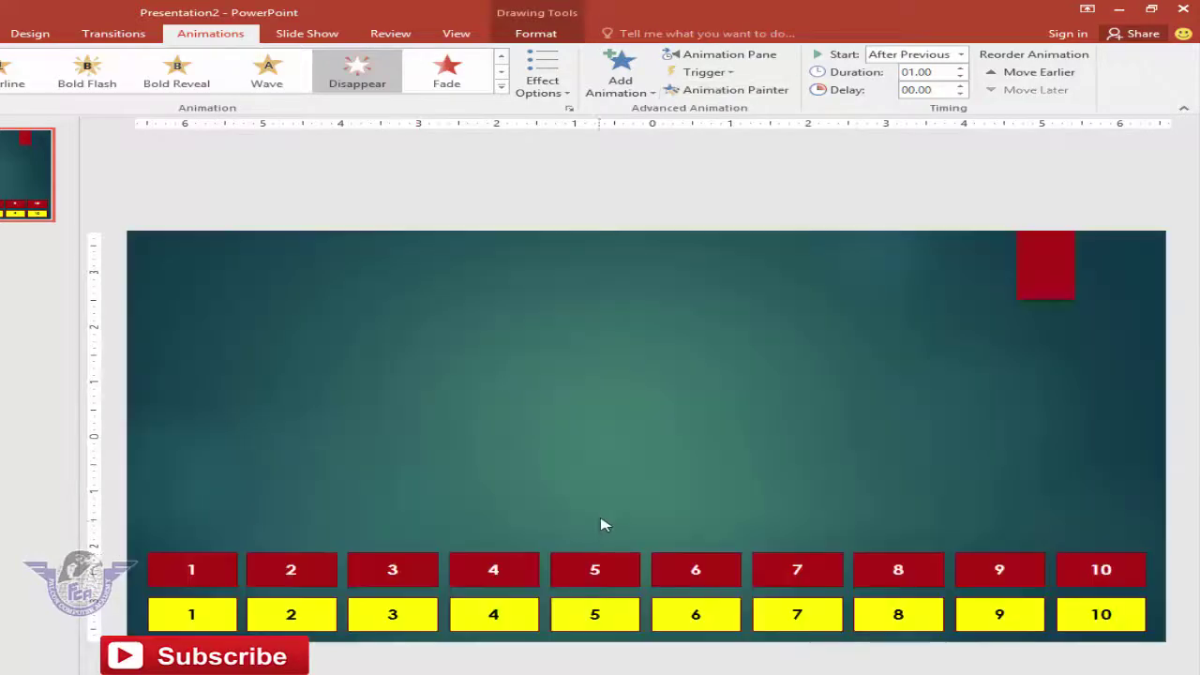
{"action": "left_click", "coordinate": [317, 623]}
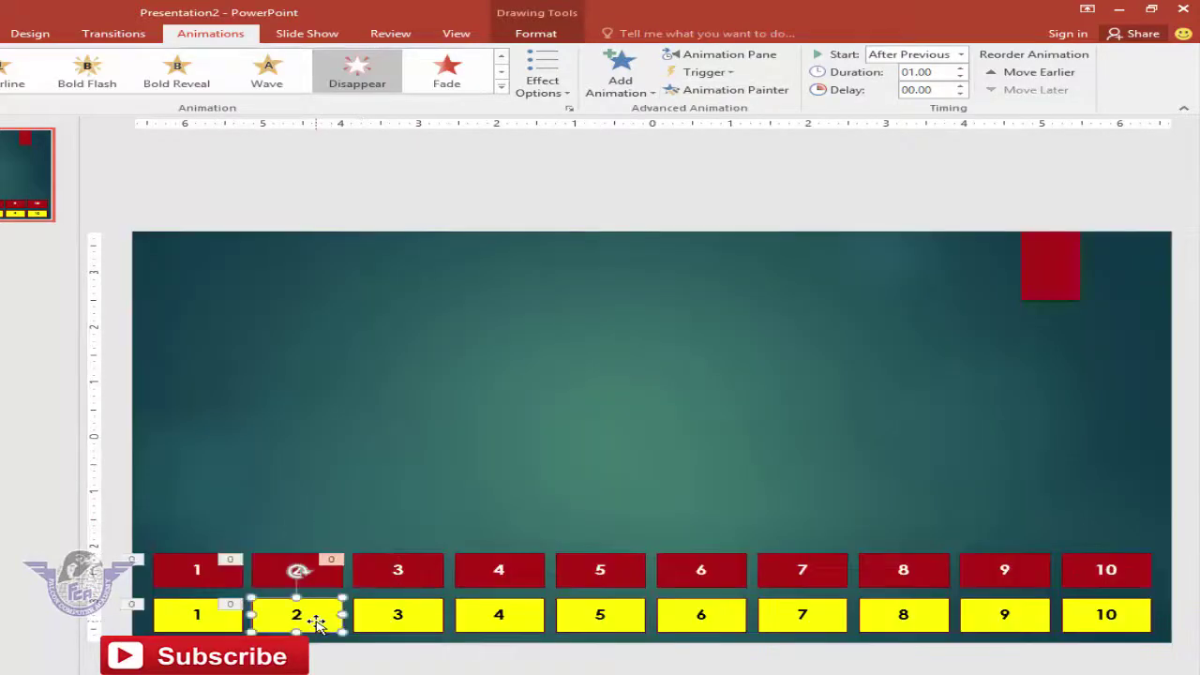
{"action": "left_click", "coordinate": [704, 90]}
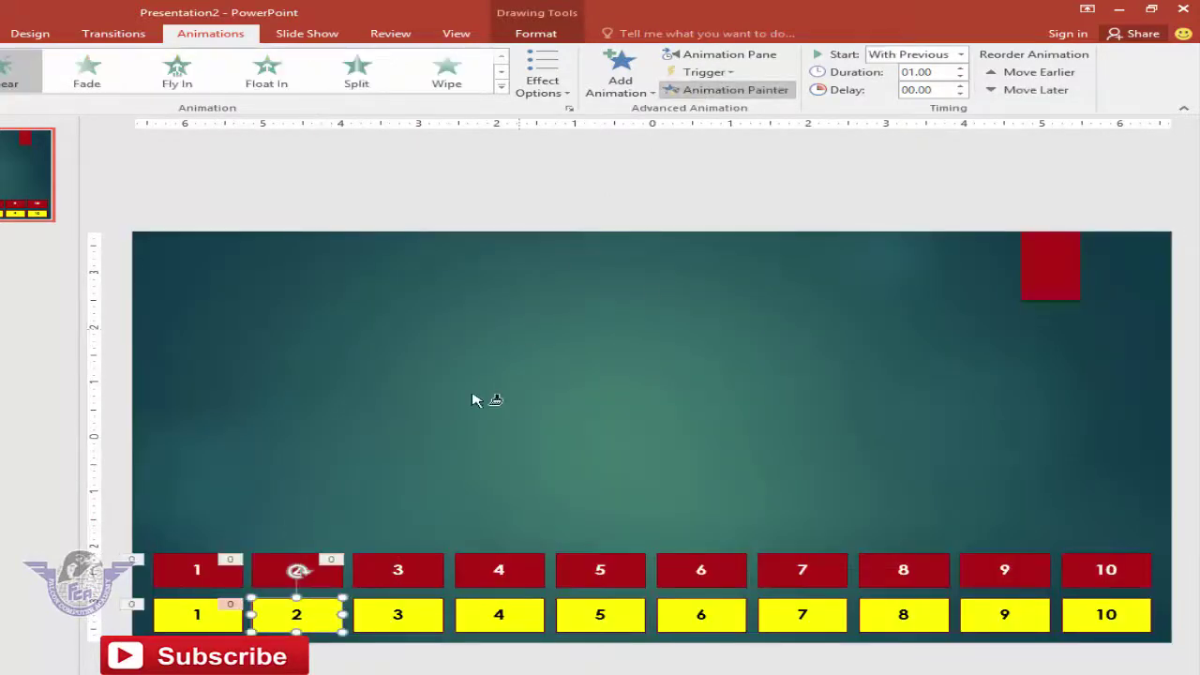
{"action": "left_click", "coordinate": [401, 610]}
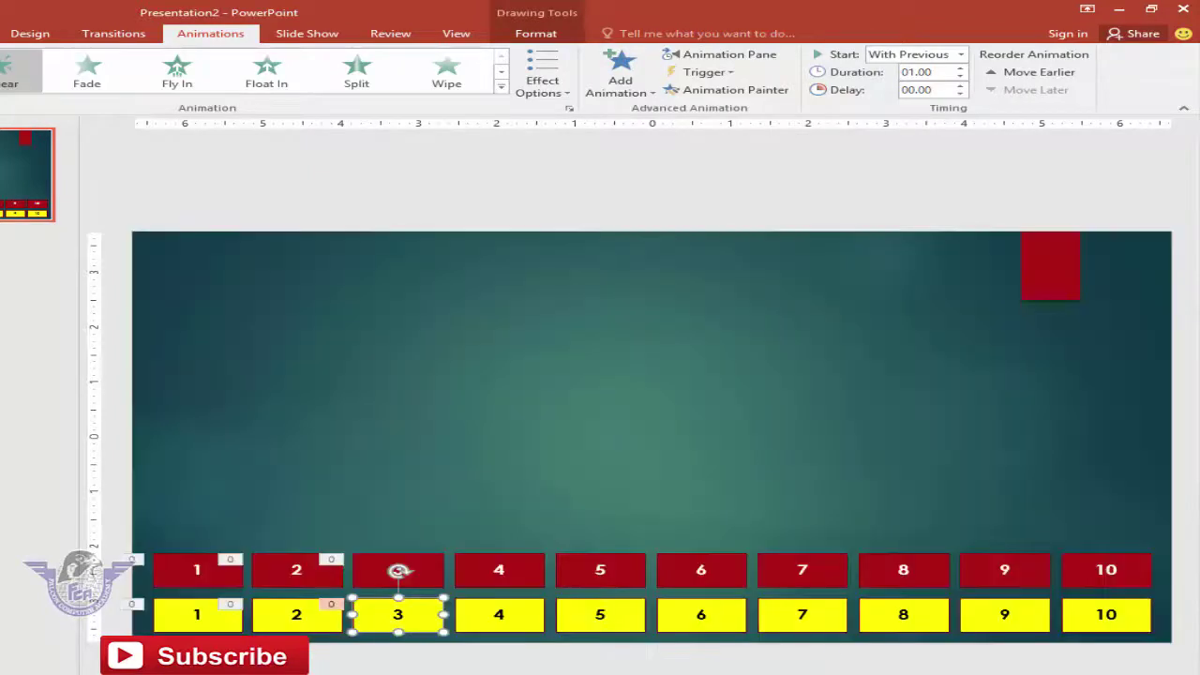
- Paint box 3's animations onto red and yellow box 4
{"action": "left_click", "coordinate": [9, 179]}
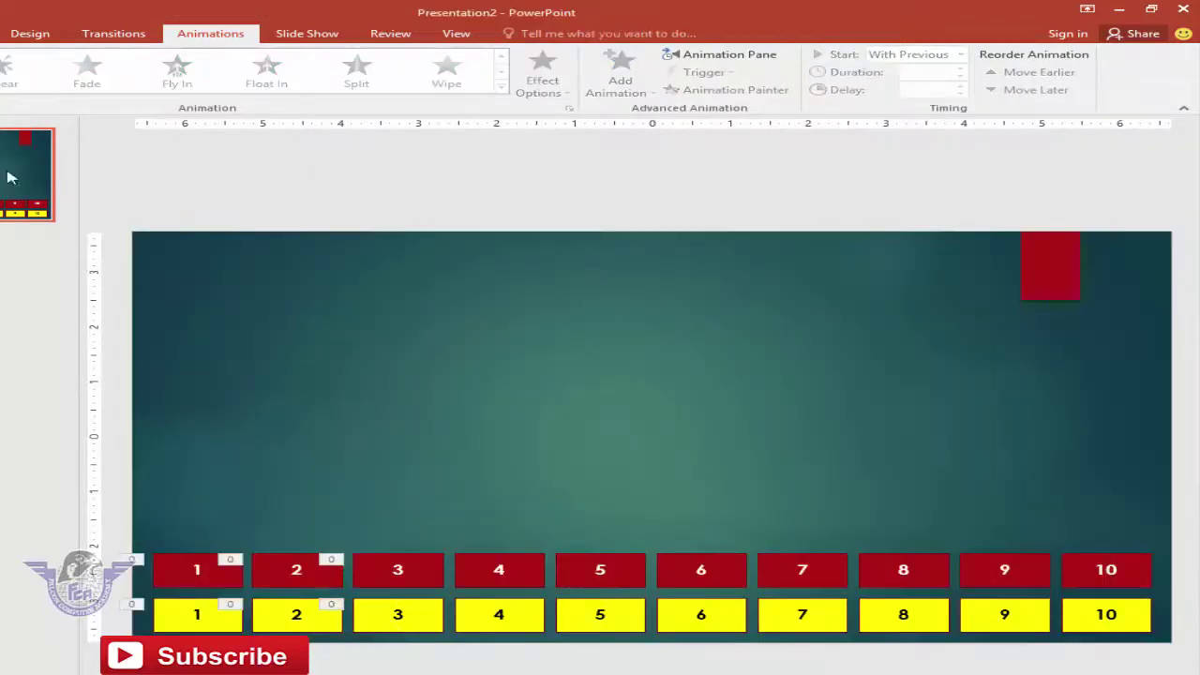
{"action": "left_click", "coordinate": [409, 585]}
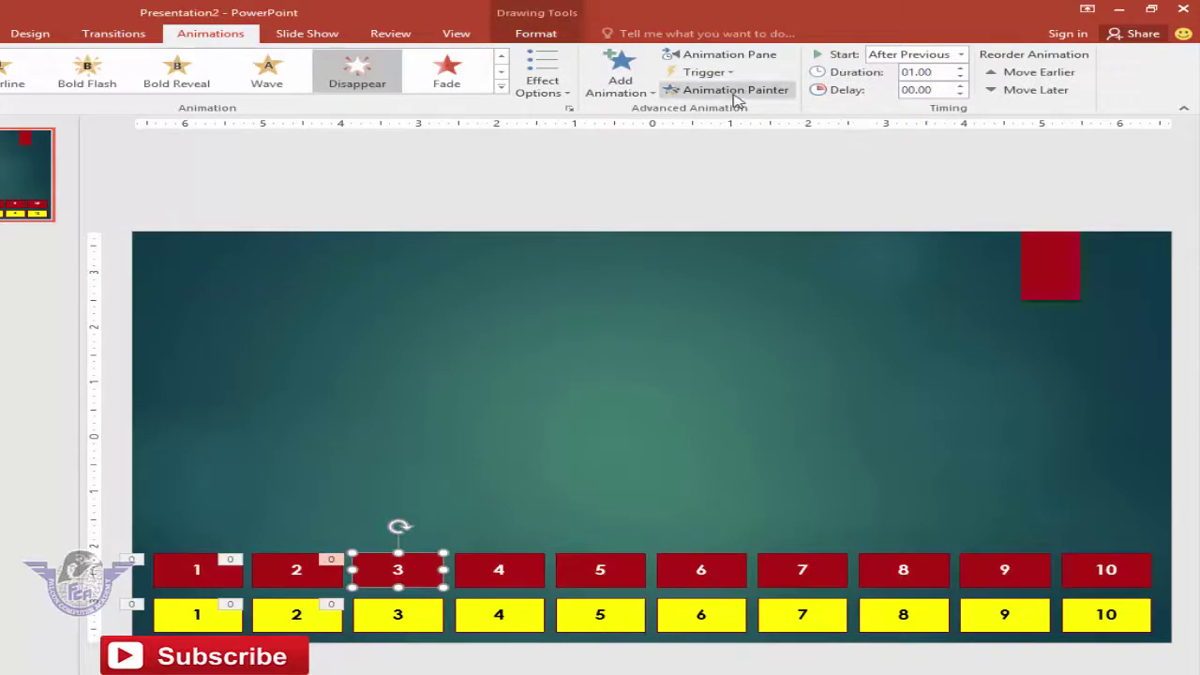
{"action": "left_click", "coordinate": [736, 90]}
{"action": "left_click", "coordinate": [504, 576]}
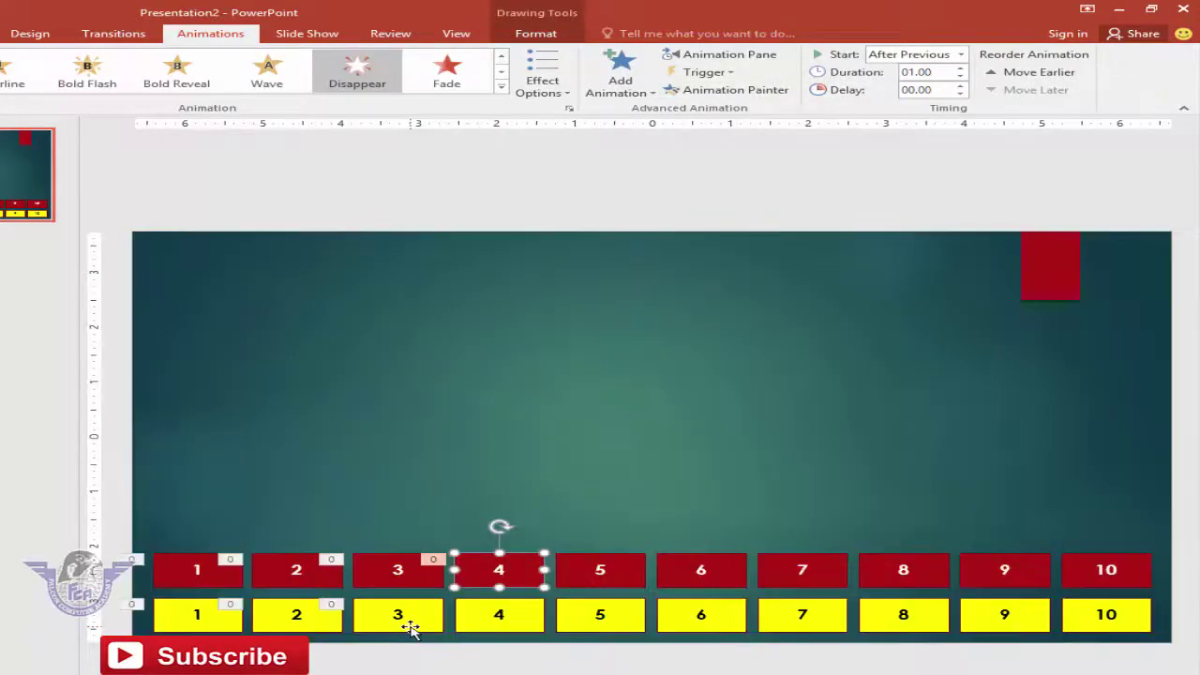
{"action": "left_click", "coordinate": [410, 626]}
{"action": "left_click", "coordinate": [732, 90]}
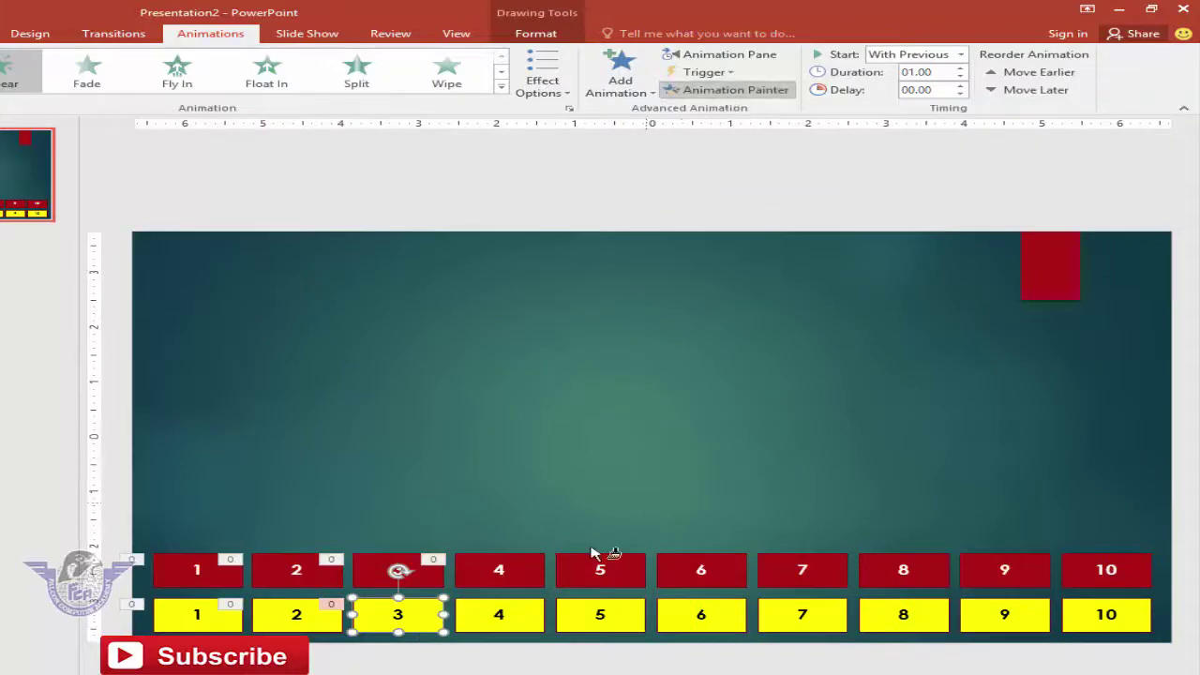
{"action": "left_click", "coordinate": [532, 617]}
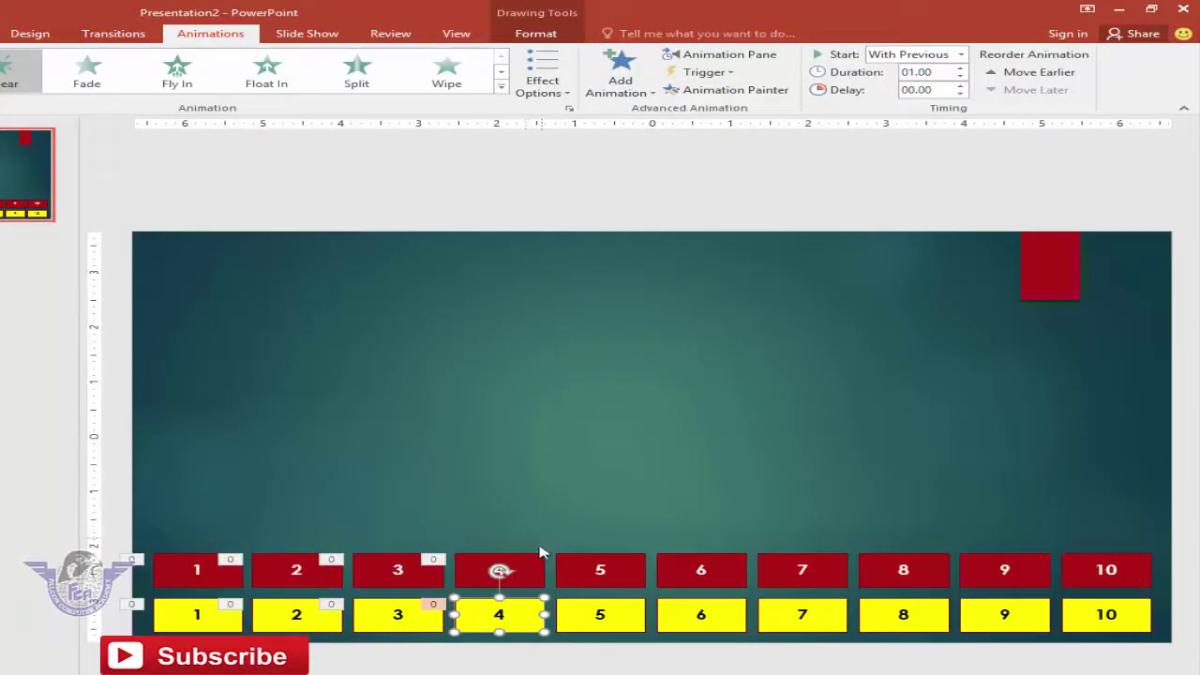
- Paint box 4's animations onto red and yellow box 5, then red box 5's onto red box 6
{"action": "left_click", "coordinate": [539, 561]}
{"action": "left_click", "coordinate": [722, 90]}
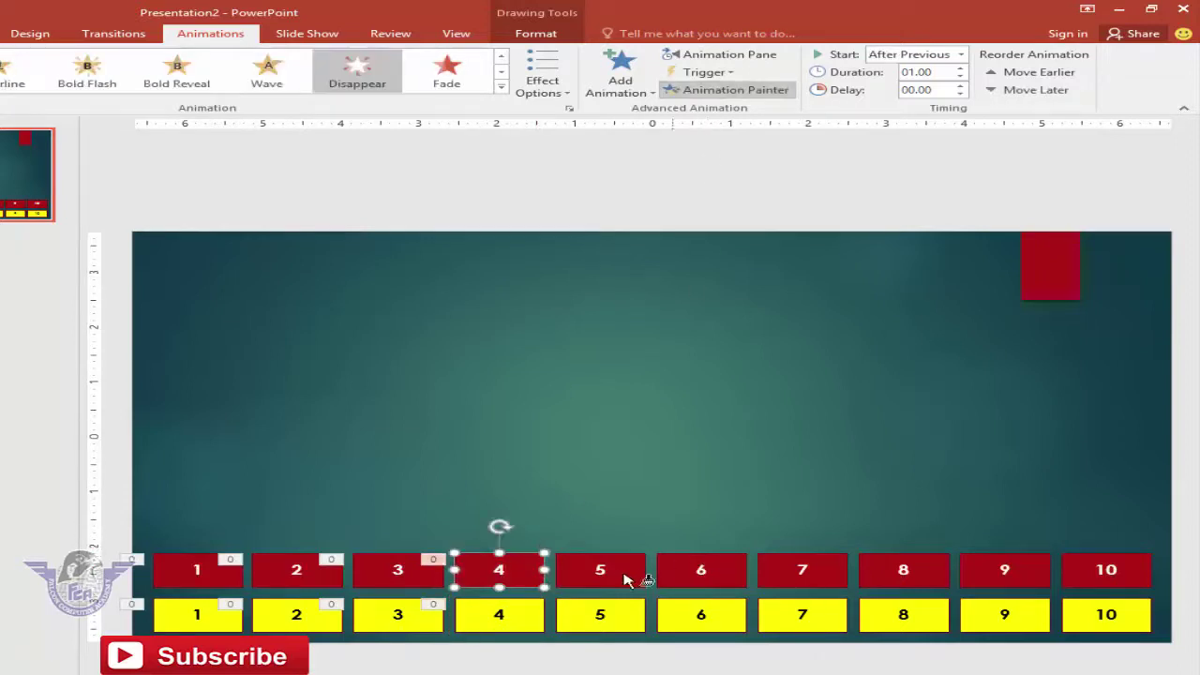
{"action": "left_click", "coordinate": [611, 570]}
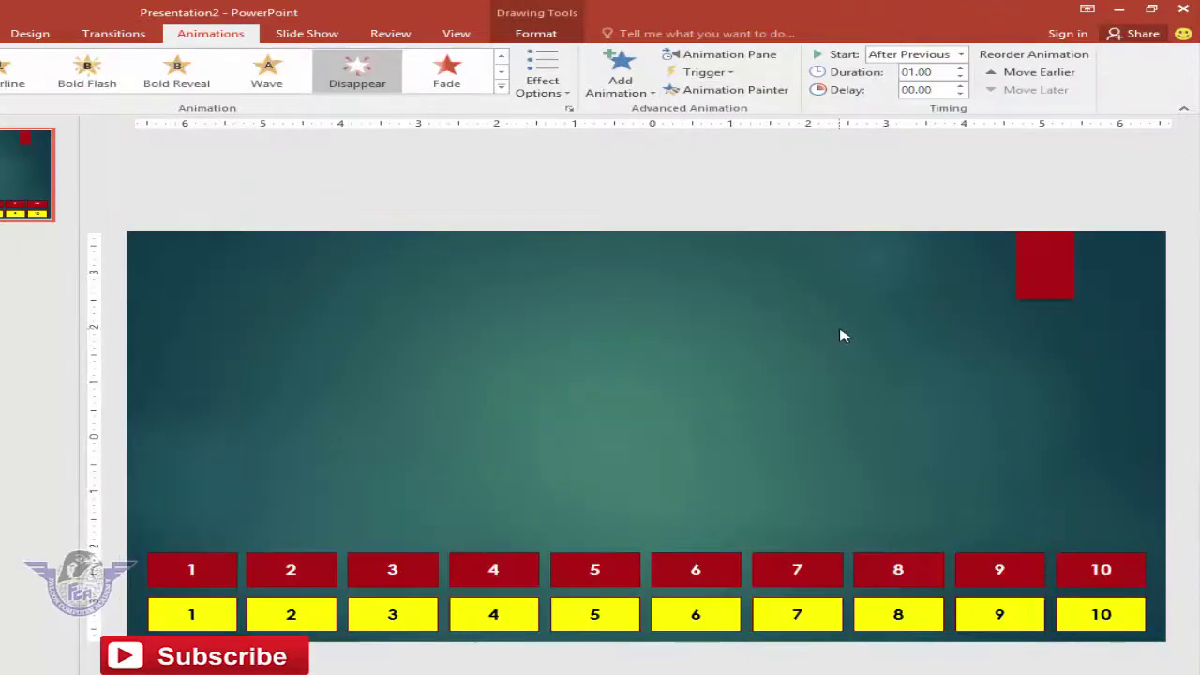
{"action": "left_click", "coordinate": [535, 626]}
{"action": "left_click", "coordinate": [713, 90]}
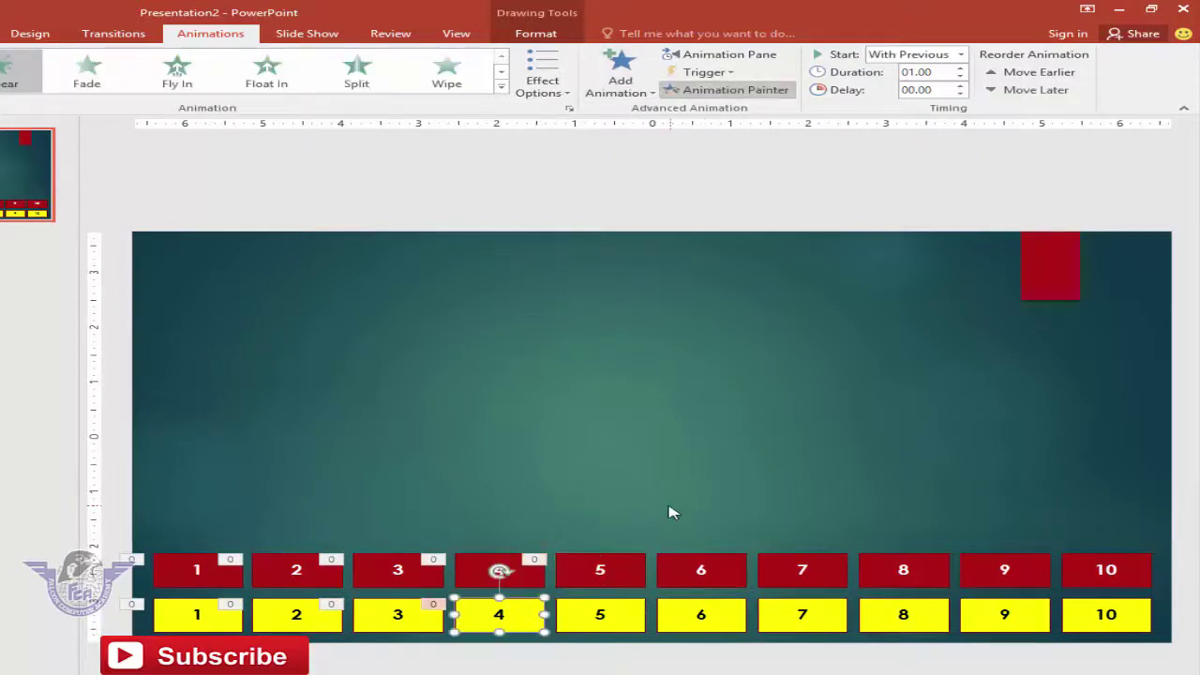
{"action": "left_click", "coordinate": [601, 627]}
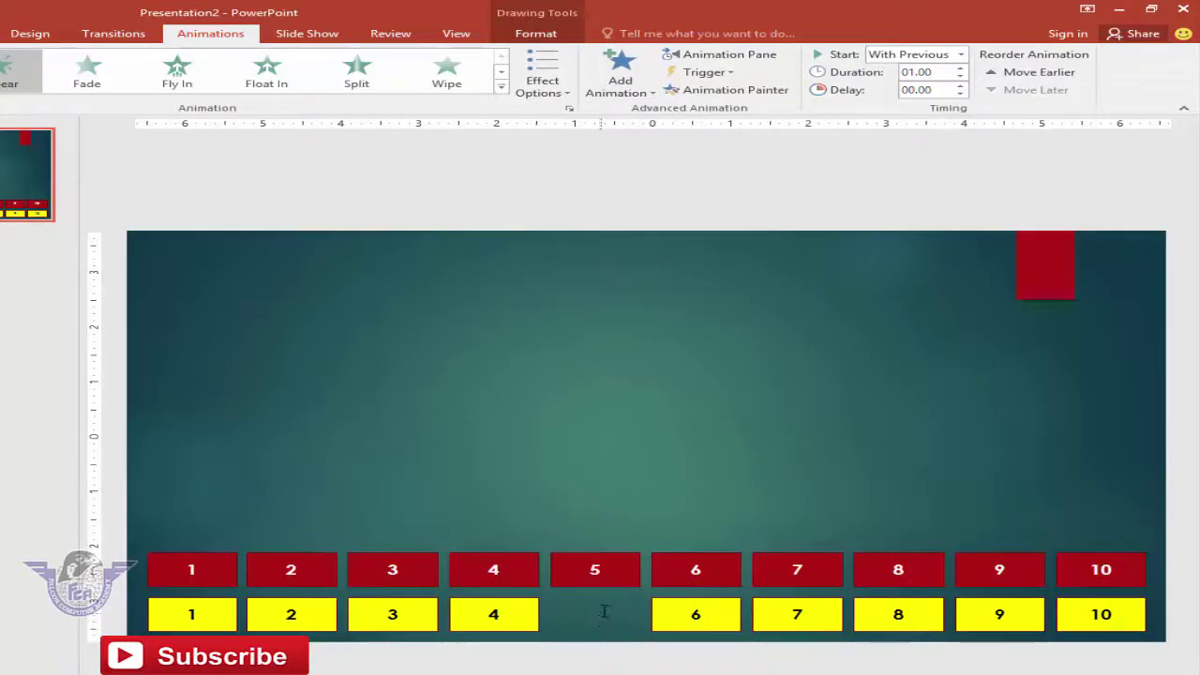
{"action": "left_click", "coordinate": [605, 569]}
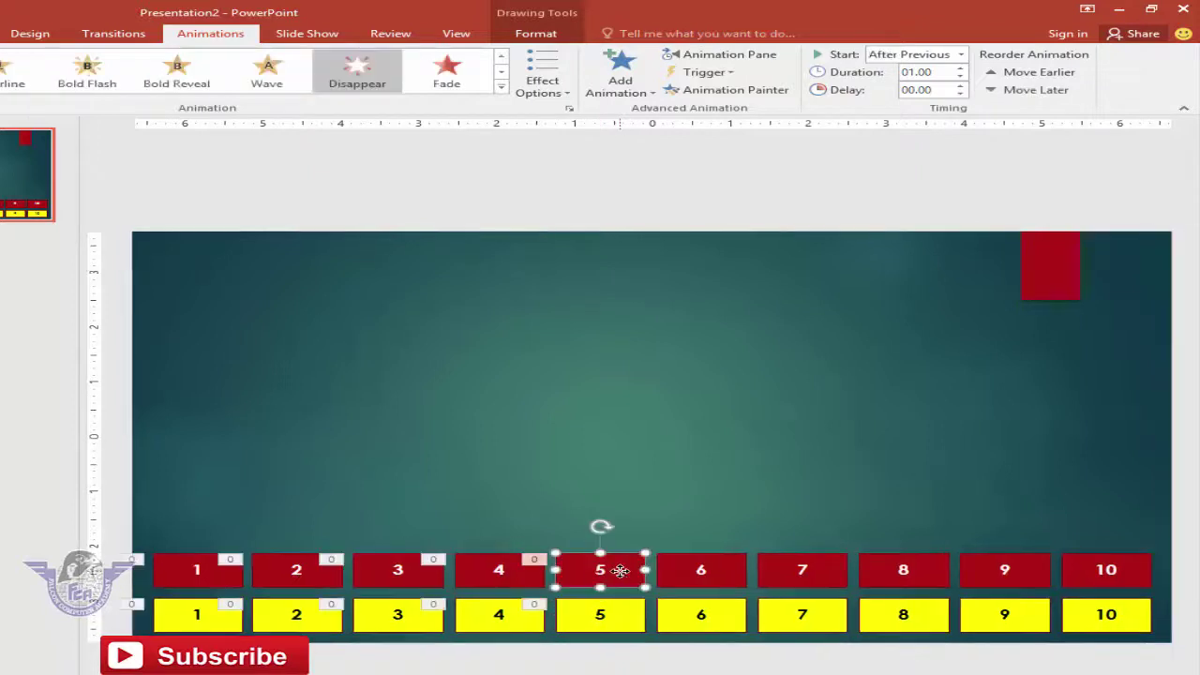
{"action": "left_click", "coordinate": [732, 91]}
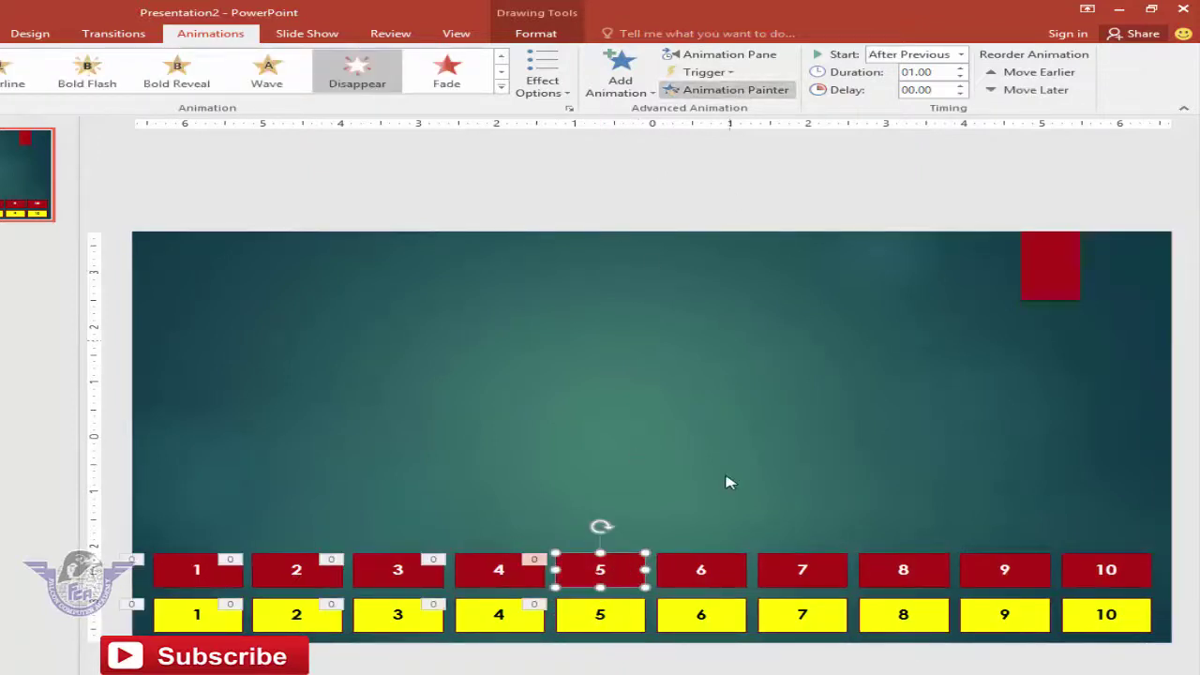
{"action": "left_click", "coordinate": [764, 570]}
{"action": "left_click", "coordinate": [718, 577]}
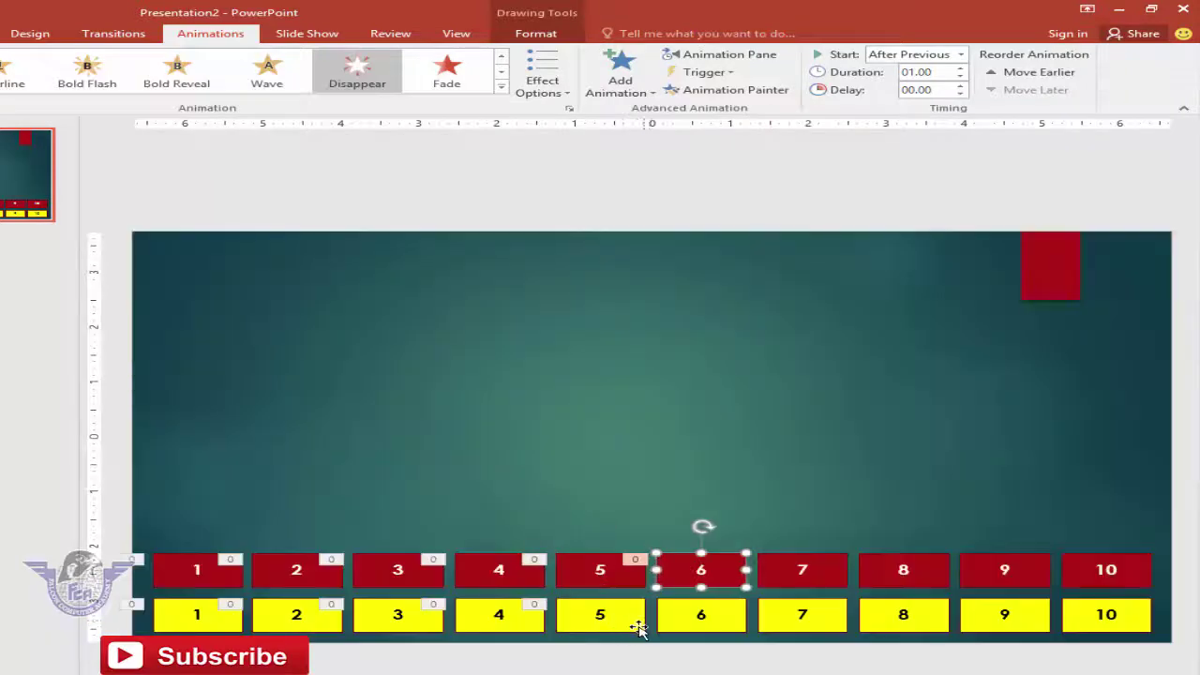
{"action": "left_click", "coordinate": [638, 628]}
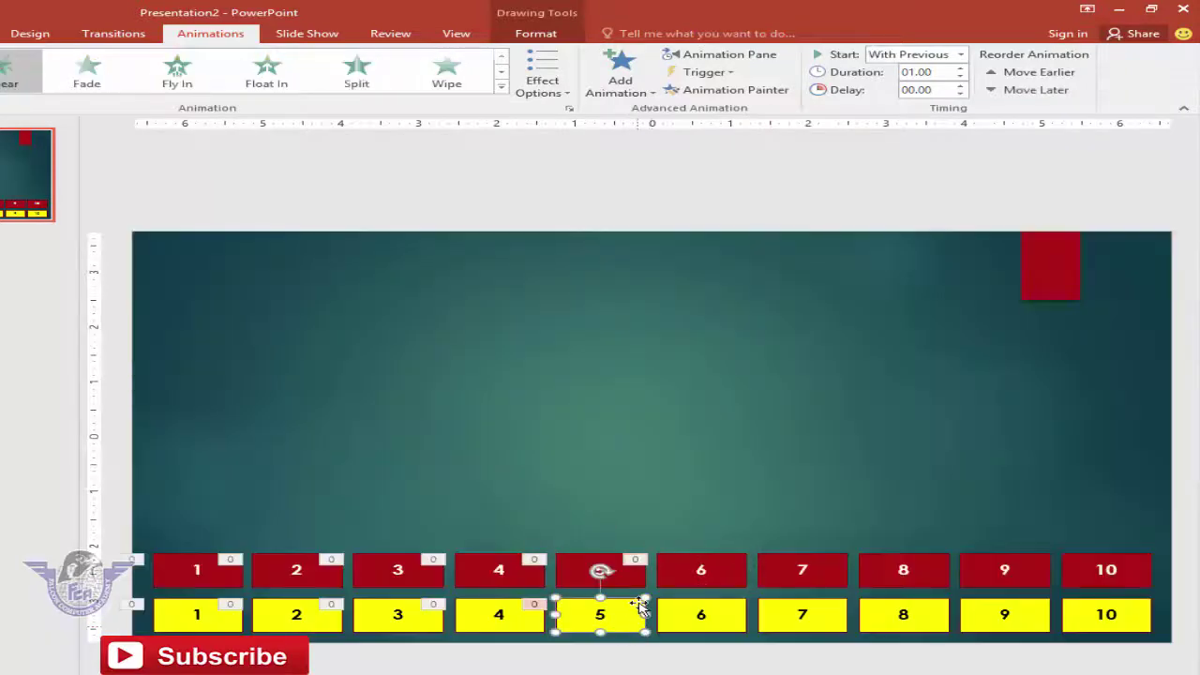
- Copy the animation with Animation Painter onto yellow box 6 and red box 7
{"action": "left_click", "coordinate": [735, 90]}
{"action": "left_click", "coordinate": [710, 619]}
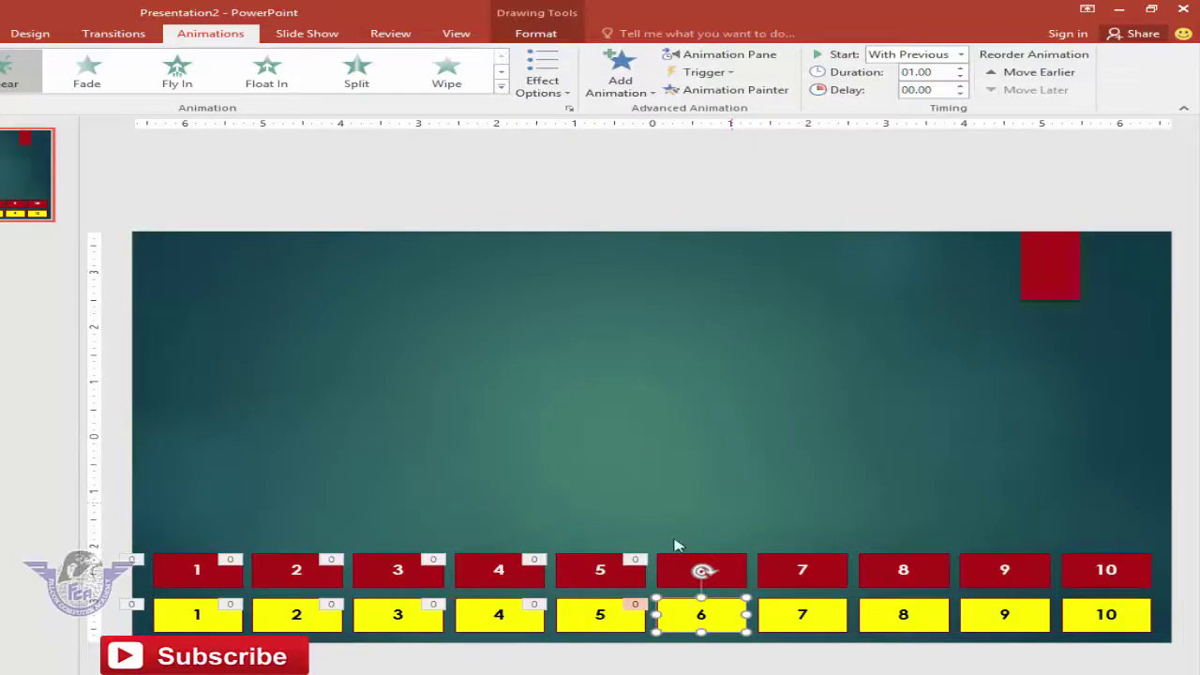
{"action": "left_click", "coordinate": [697, 563]}
{"action": "left_click", "coordinate": [727, 94]}
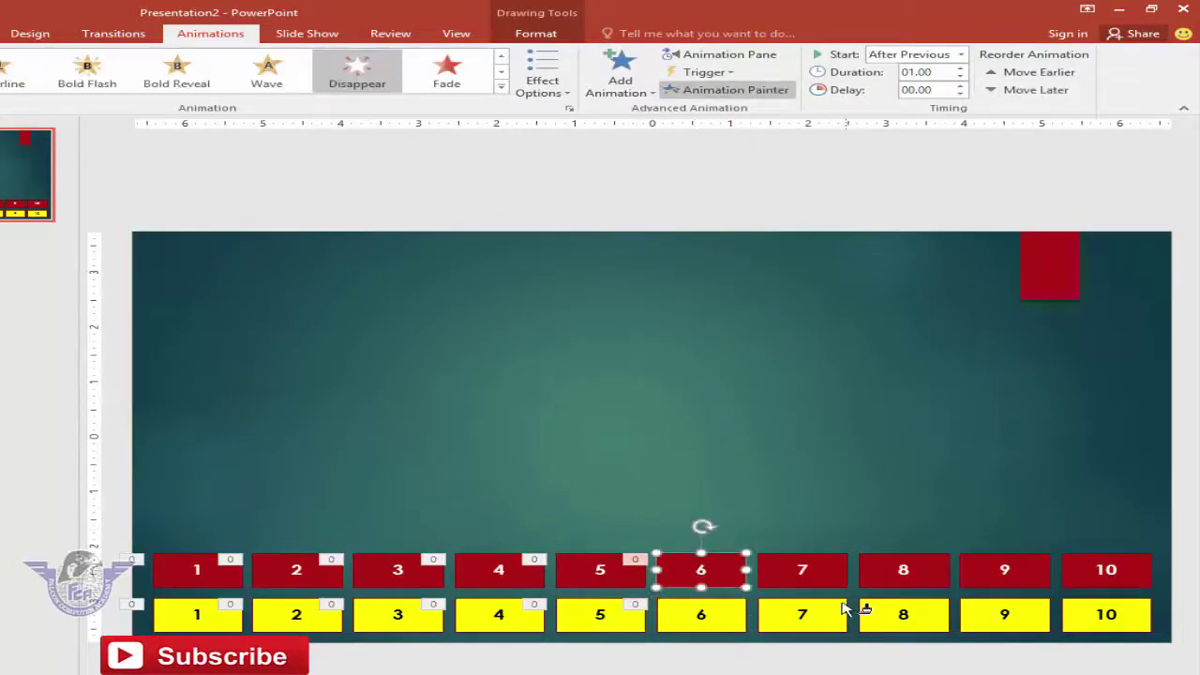
{"action": "left_click", "coordinate": [807, 577]}
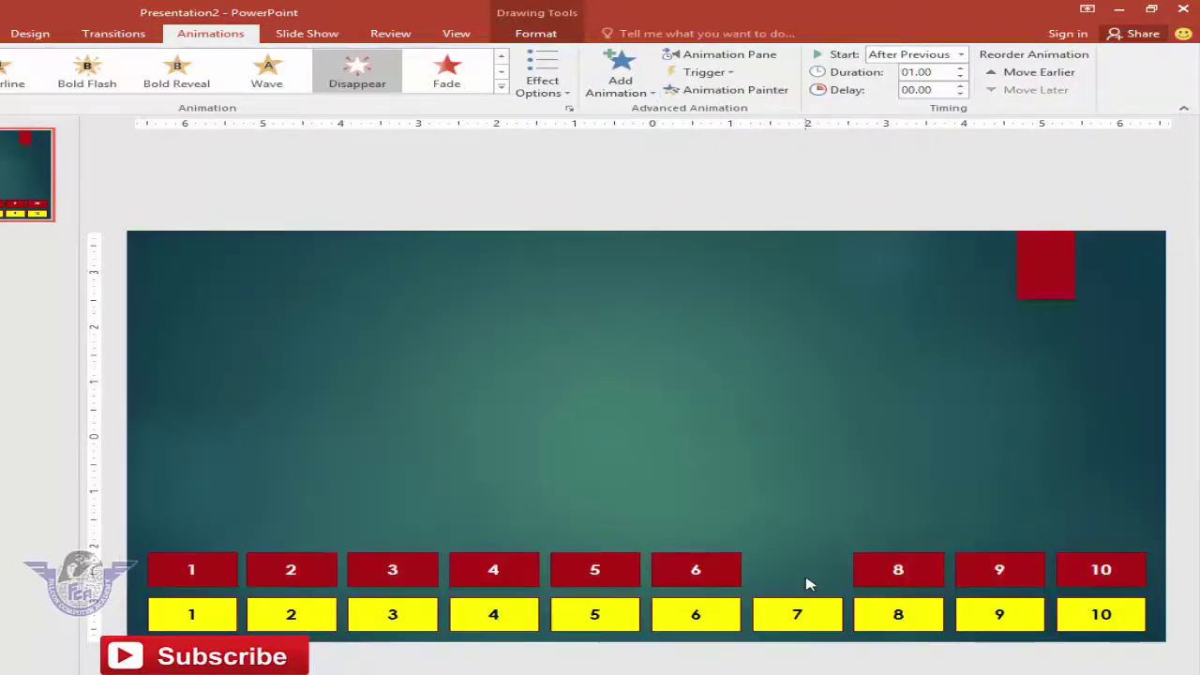
- Copy the animations from the boxes 6 and 7 onto yellow box 7 and red box 8
{"action": "left_click", "coordinate": [717, 629]}
{"action": "left_click", "coordinate": [726, 90]}
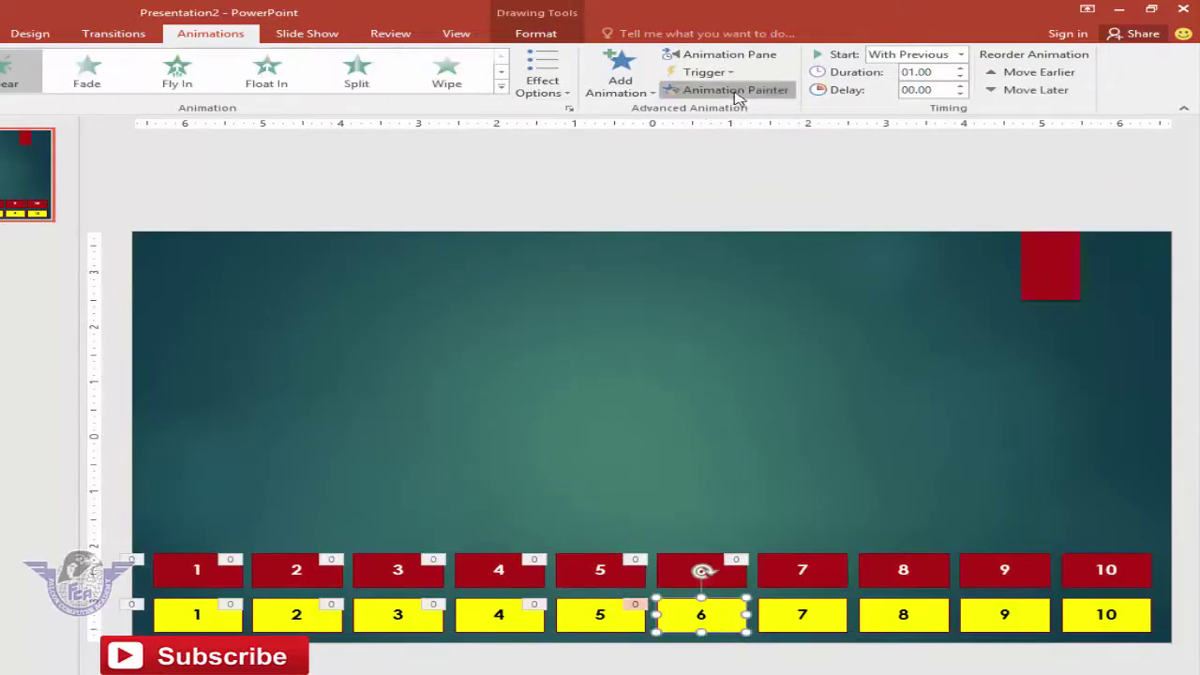
{"action": "left_click", "coordinate": [785, 627]}
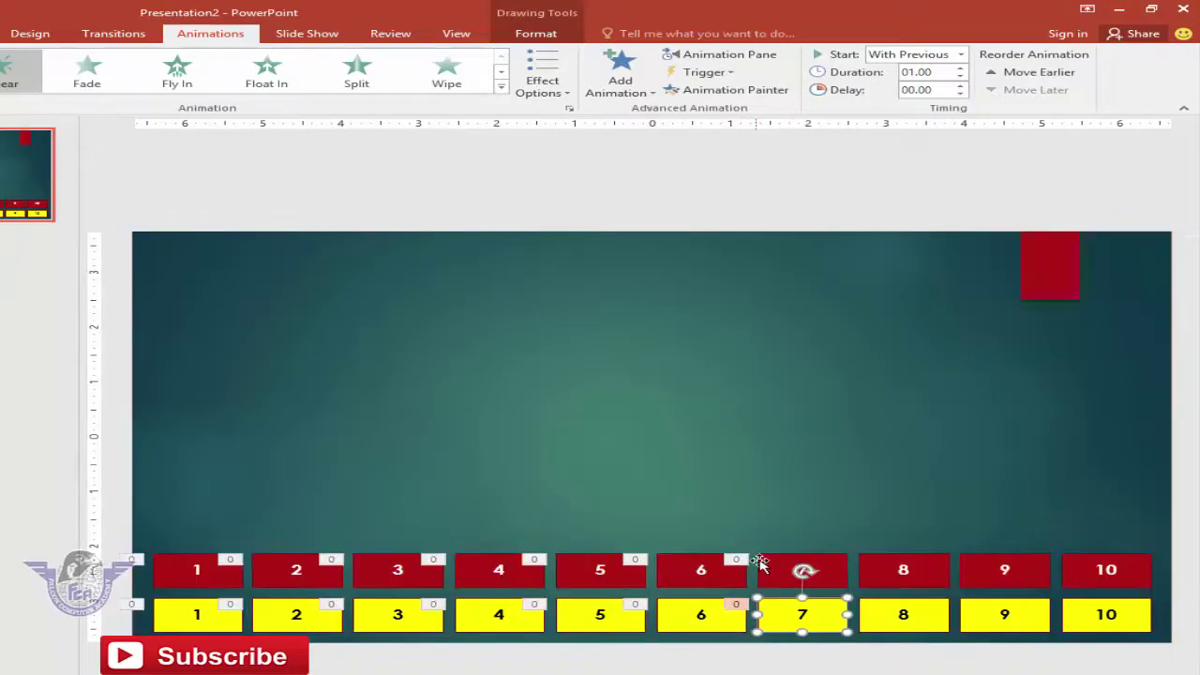
{"action": "left_click", "coordinate": [792, 572]}
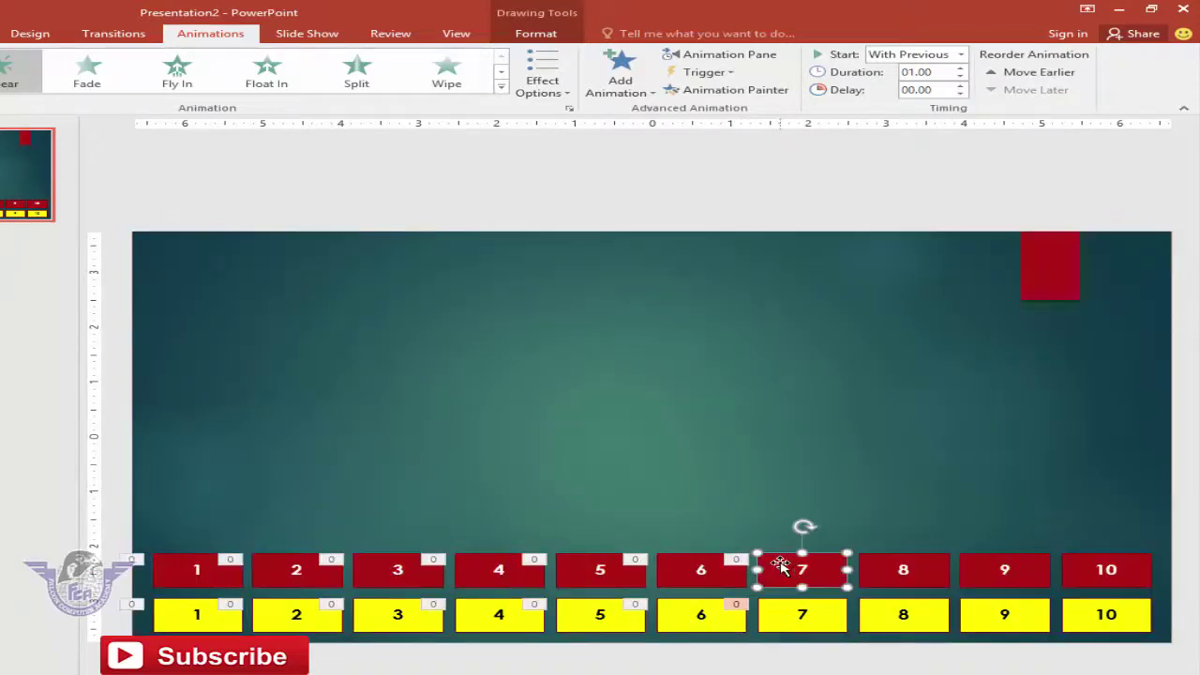
{"action": "left_click", "coordinate": [727, 90]}
{"action": "left_click", "coordinate": [904, 570]}
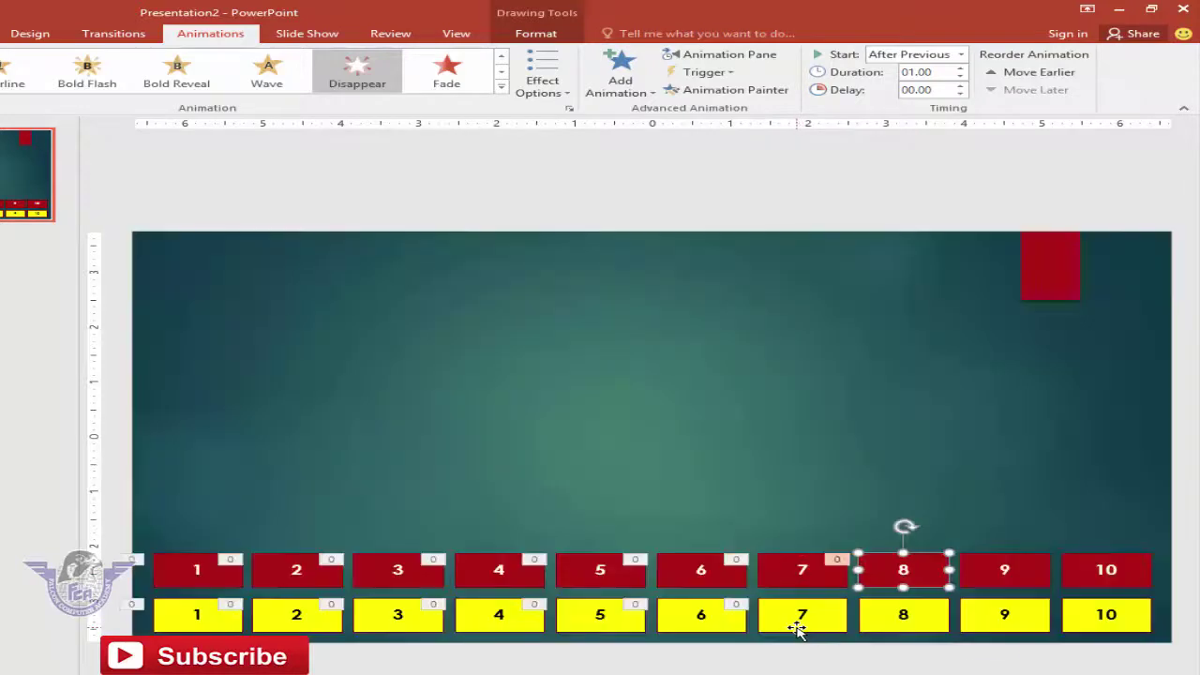
- Copy the animations from the boxes 7 and 8 onto yellow box 8 and red box 9
{"action": "left_click", "coordinate": [802, 624]}
{"action": "left_click", "coordinate": [729, 90]}
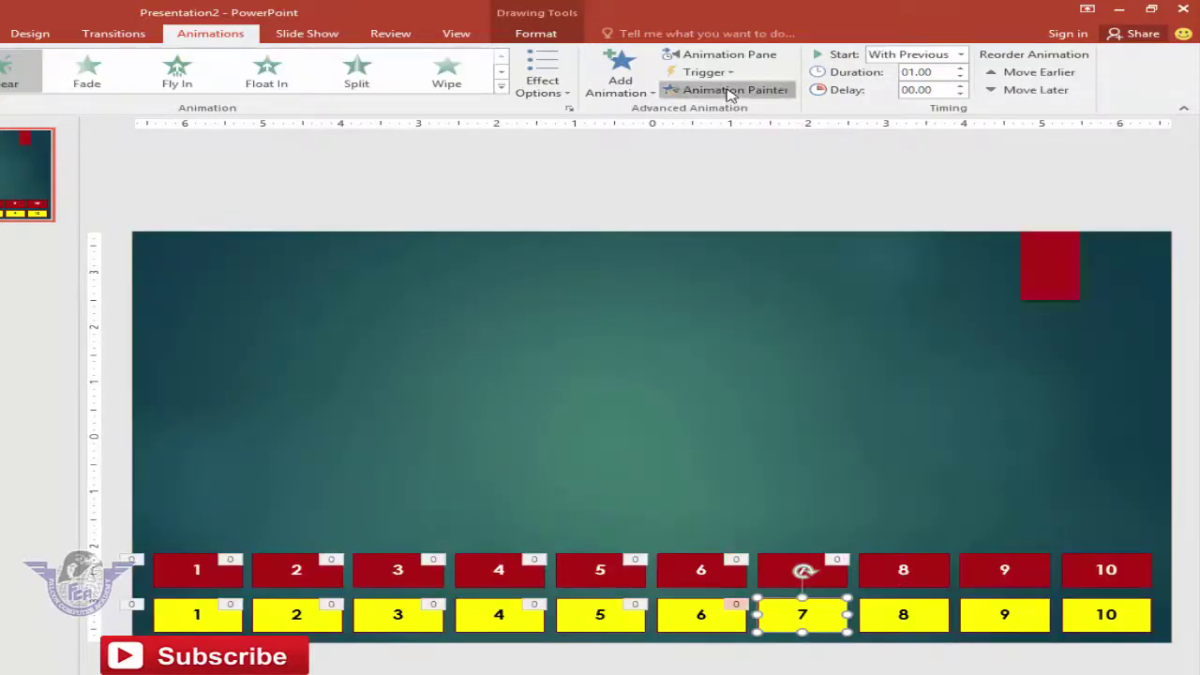
{"action": "left_click", "coordinate": [905, 619]}
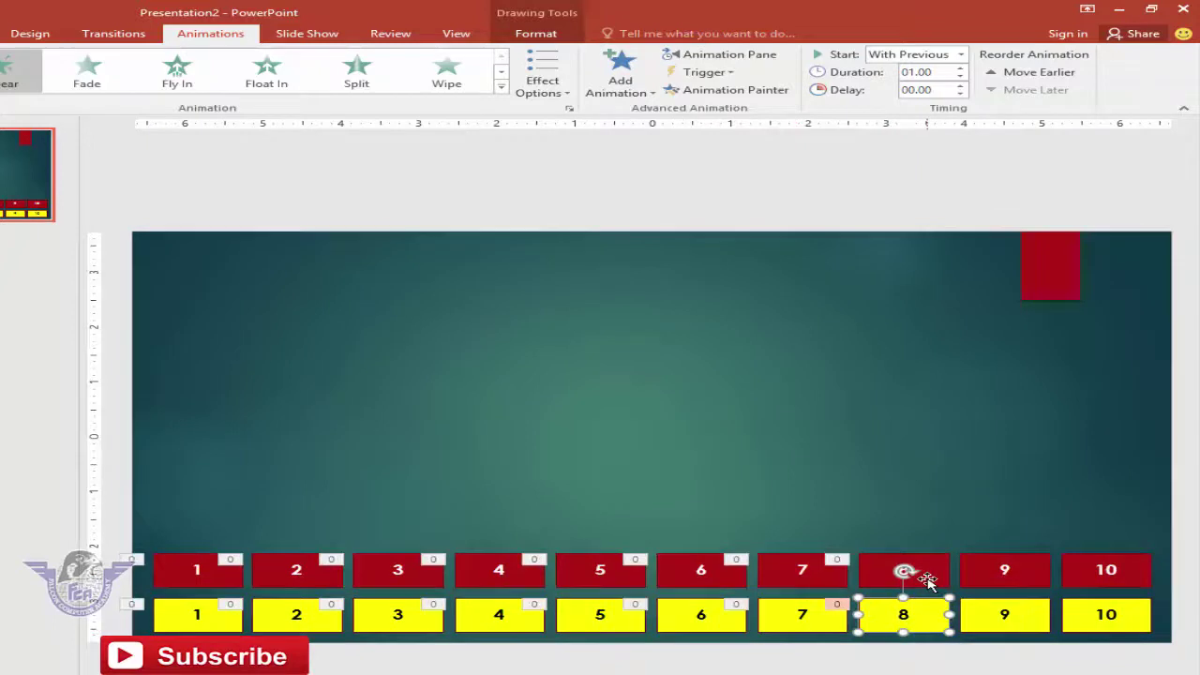
{"action": "left_click", "coordinate": [925, 581]}
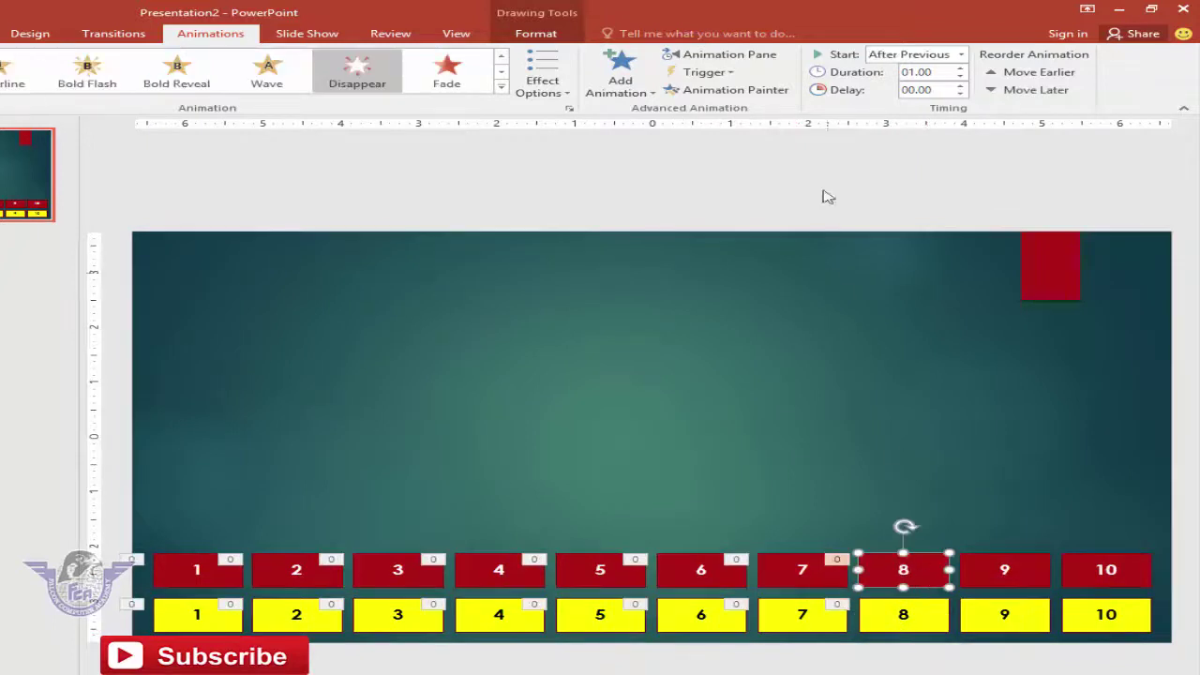
{"action": "left_click", "coordinate": [778, 93]}
{"action": "left_click", "coordinate": [992, 563]}
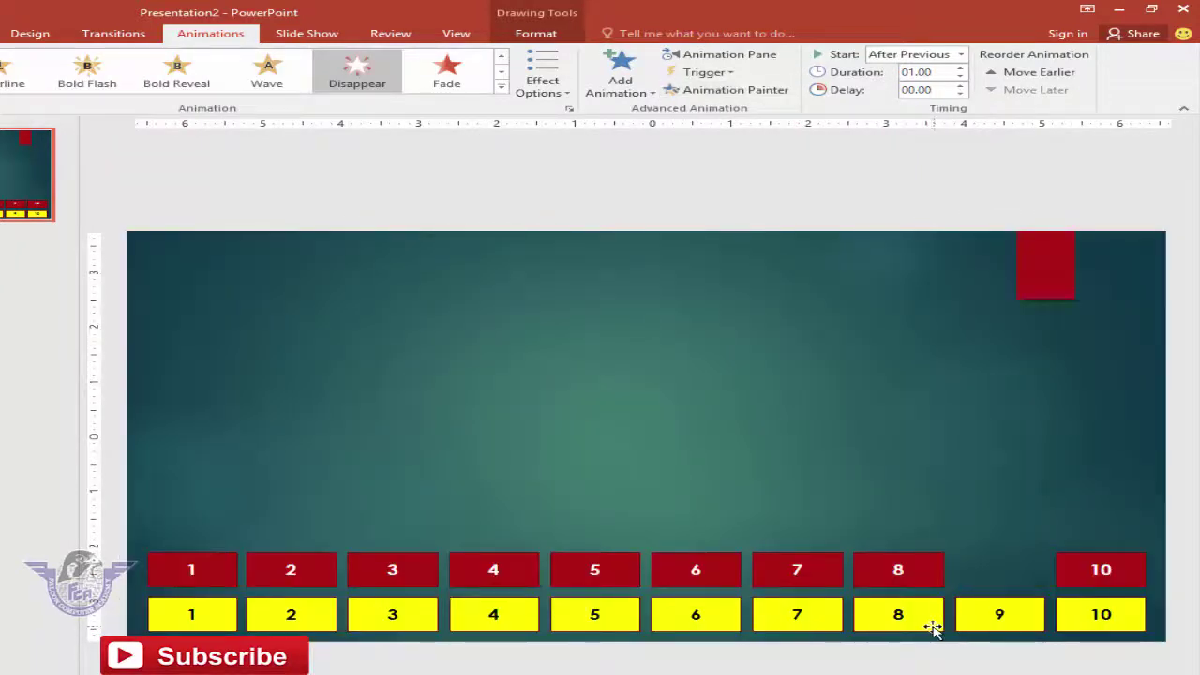
- Copy the animations onto yellow box 9, then the final red and yellow boxes 10
{"action": "left_click", "coordinate": [925, 627]}
{"action": "left_click", "coordinate": [777, 93]}
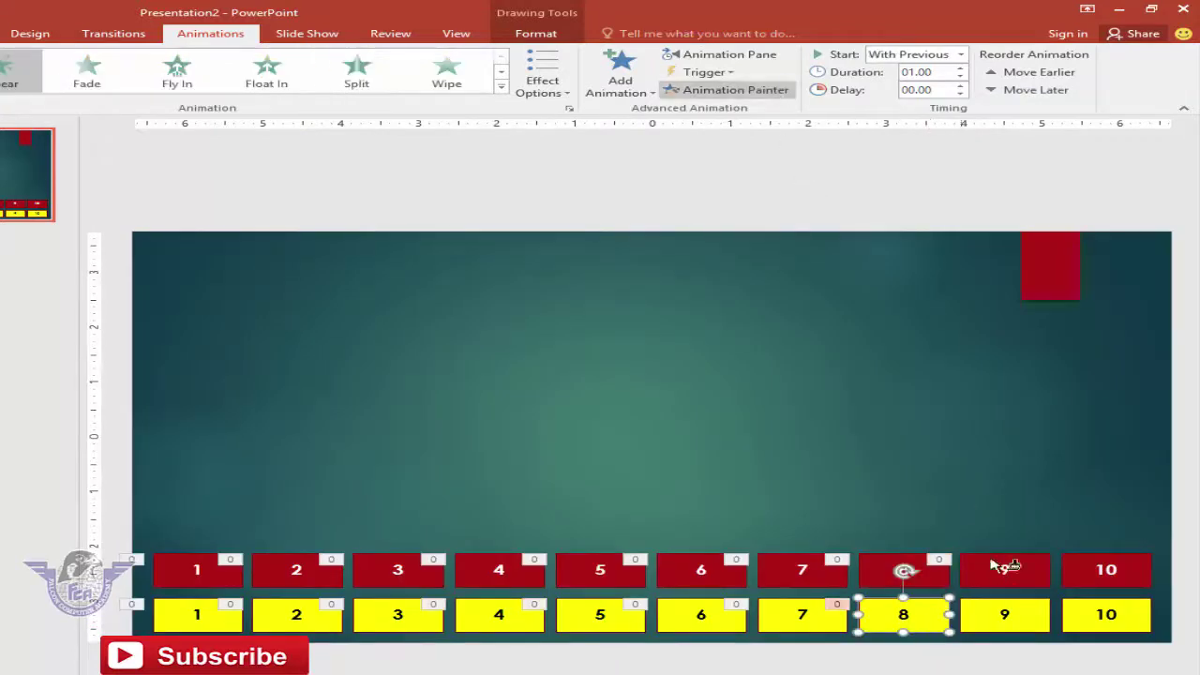
{"action": "left_click", "coordinate": [1008, 614]}
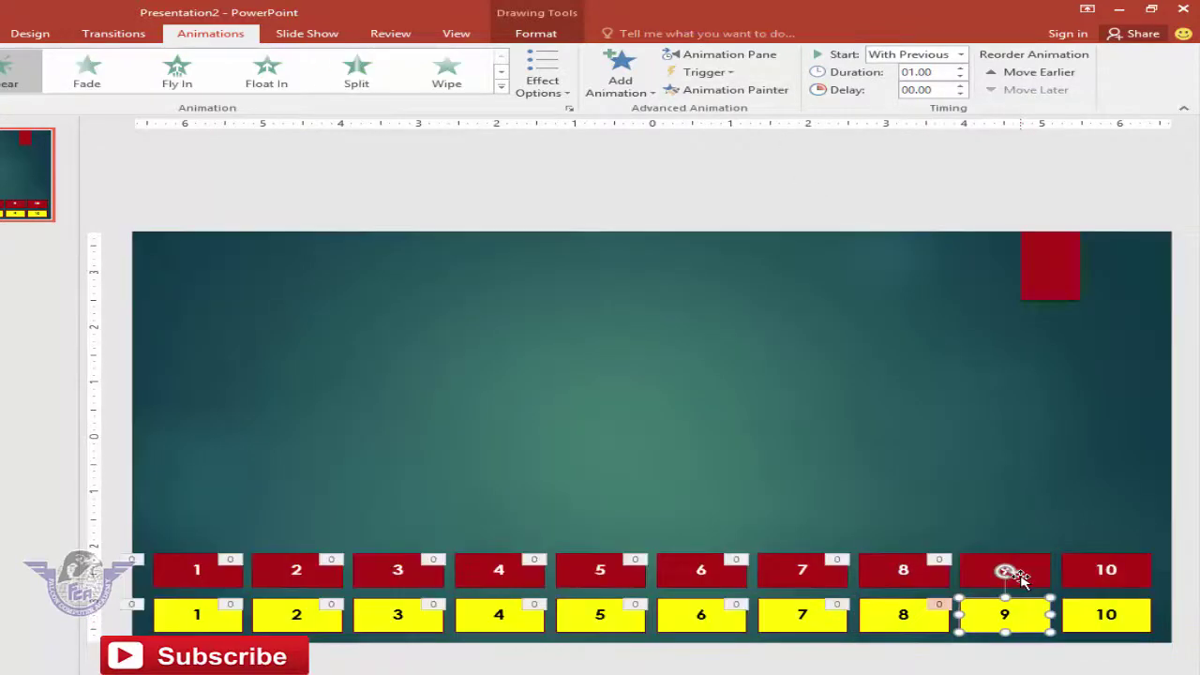
{"action": "left_click", "coordinate": [1006, 577]}
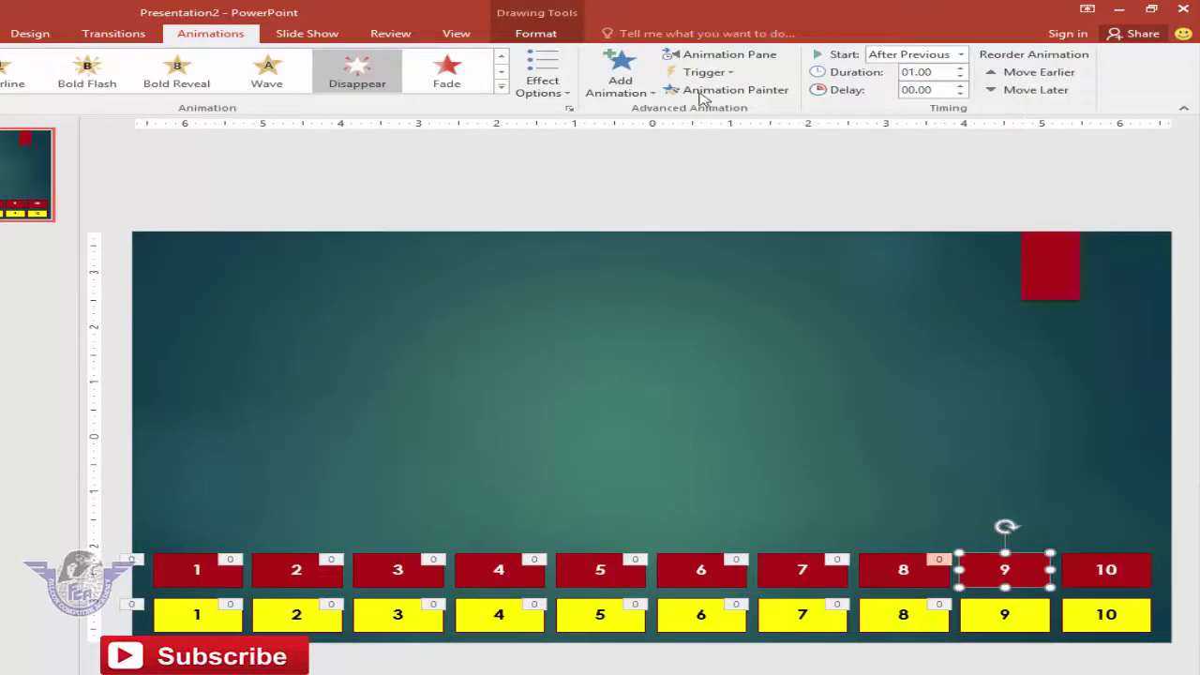
{"action": "left_click", "coordinate": [729, 91]}
{"action": "left_click", "coordinate": [1115, 574]}
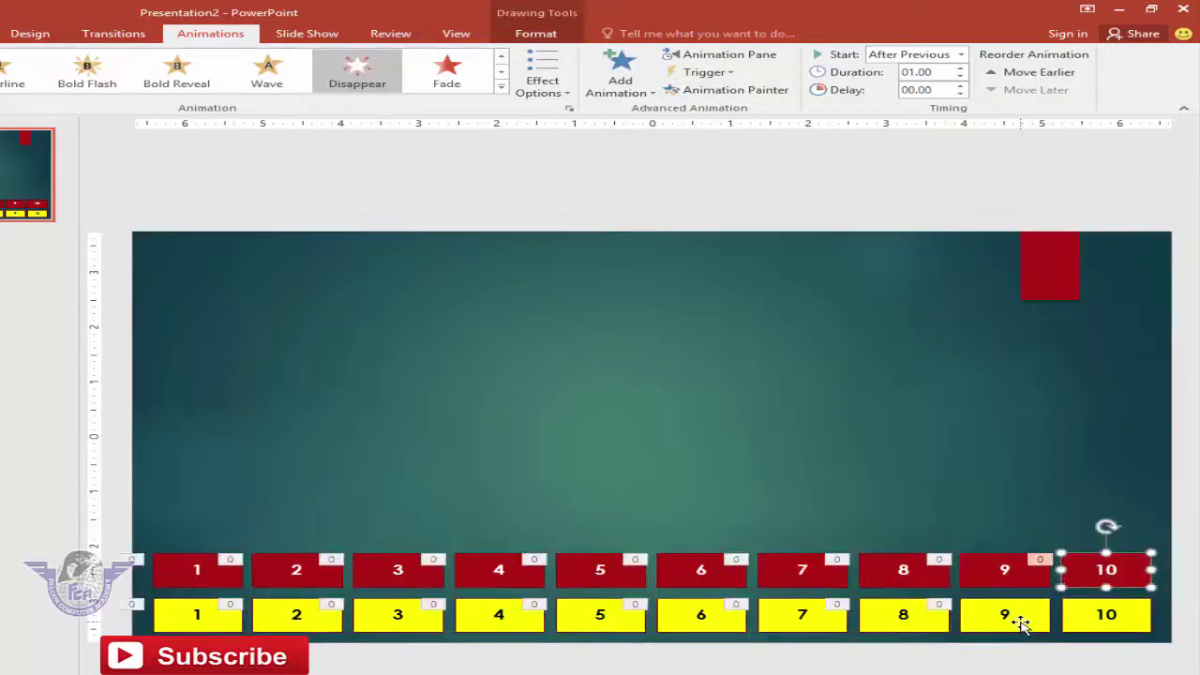
{"action": "left_click", "coordinate": [1017, 625]}
{"action": "left_click", "coordinate": [703, 89]}
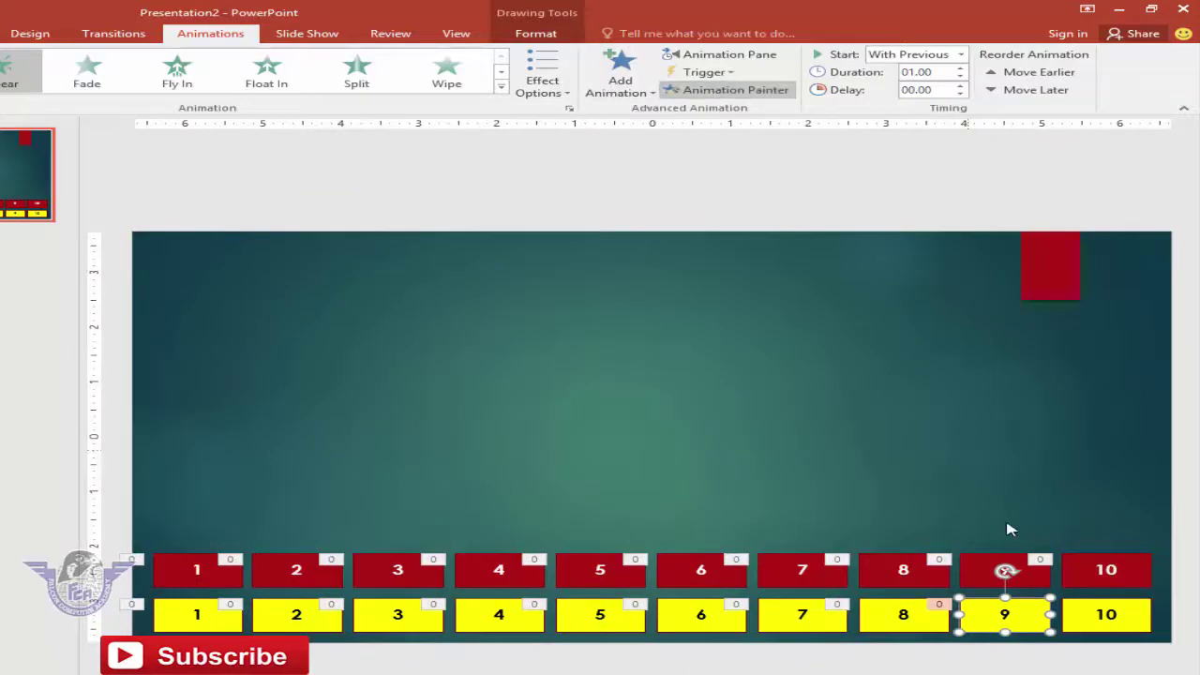
{"action": "left_click", "coordinate": [1130, 626]}
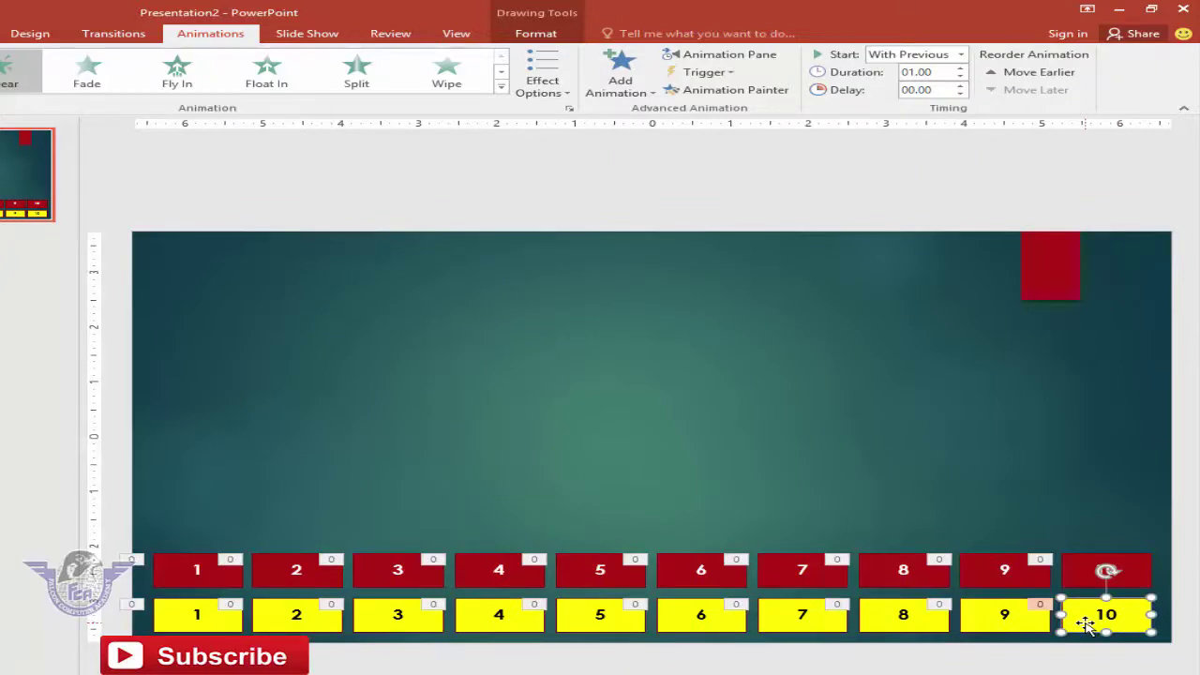
{"action": "key", "text": "F5"}
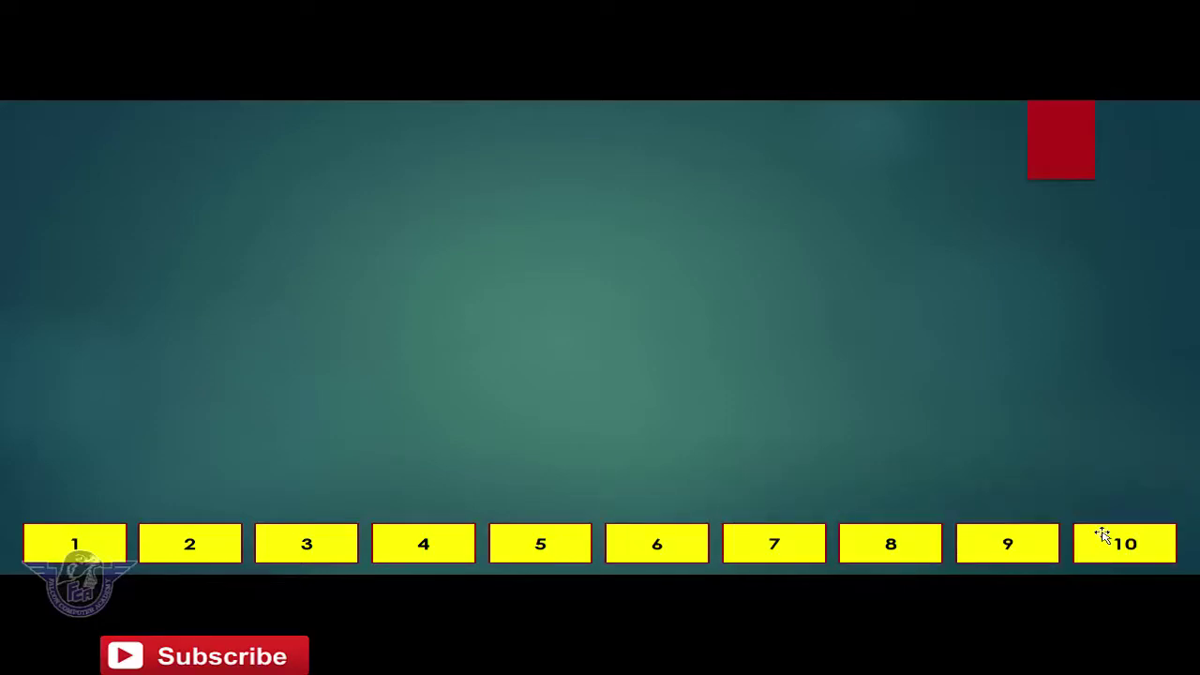
{"action": "key", "text": "Escape"}
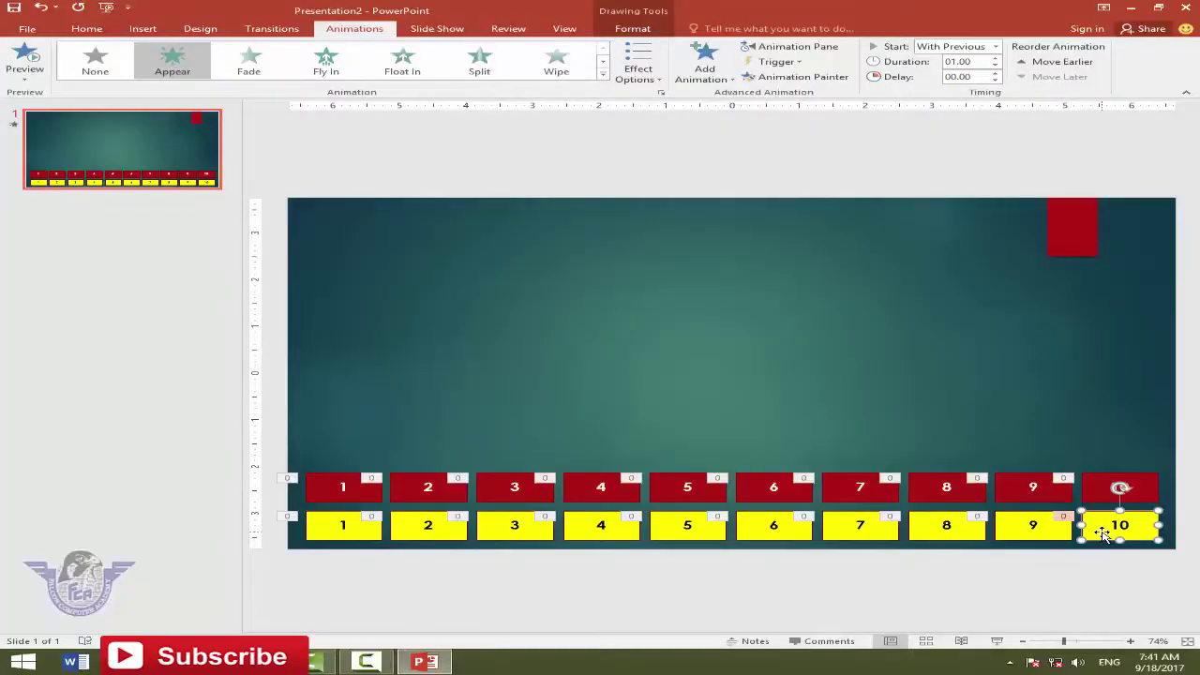